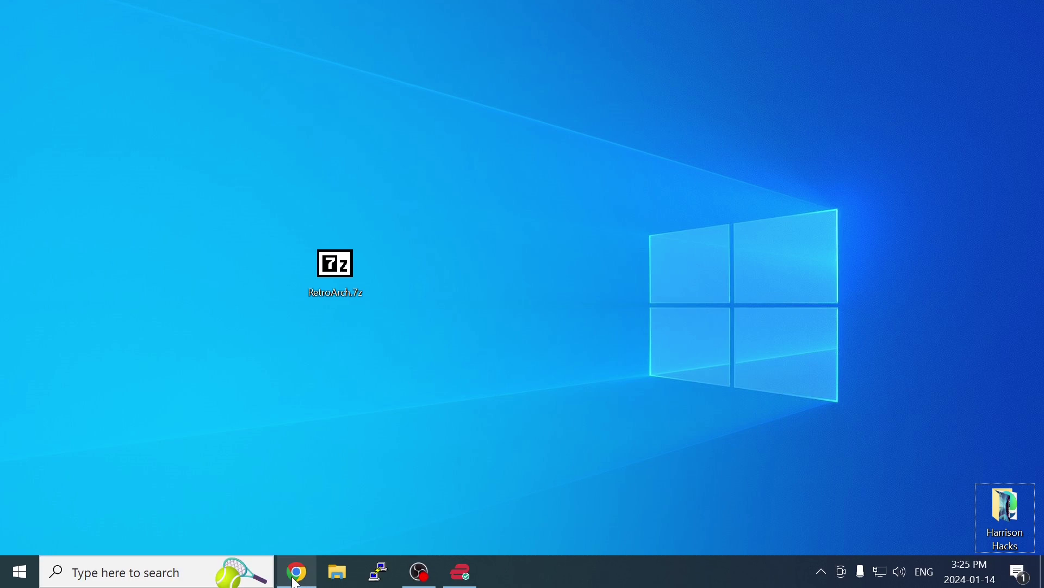
# - Look over the Windows Download (64bit) link on retroarch.com's download page, then close Chrome
pyautogui.click(296, 575)
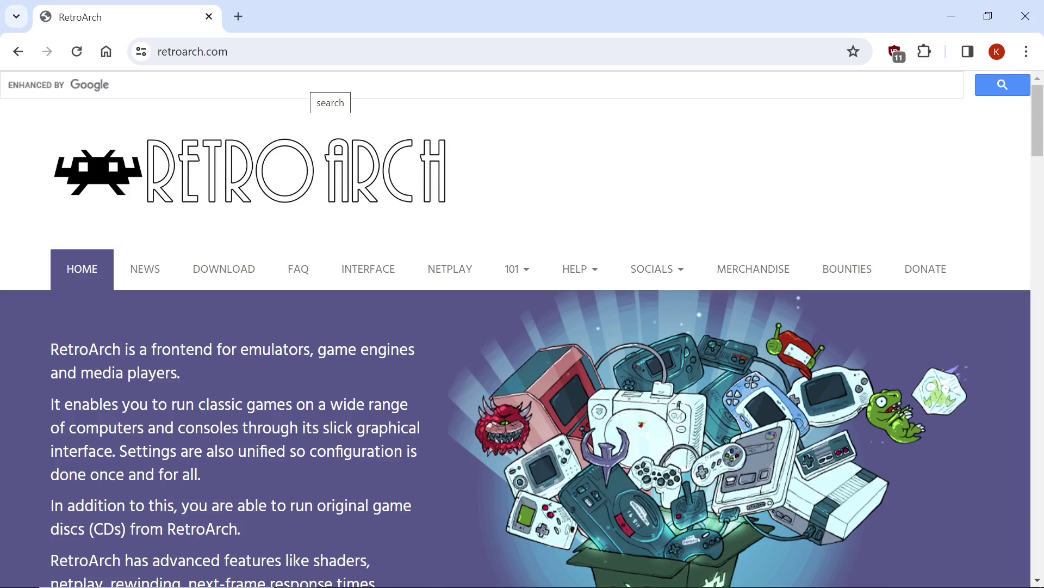
pyautogui.click(230, 279)
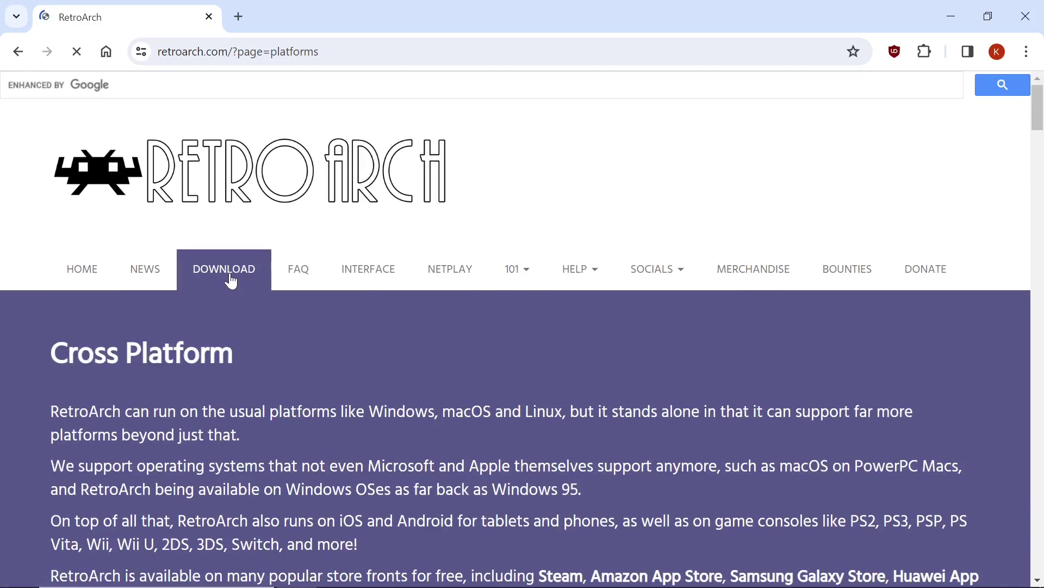
pyautogui.scroll(-7, 228, 280)
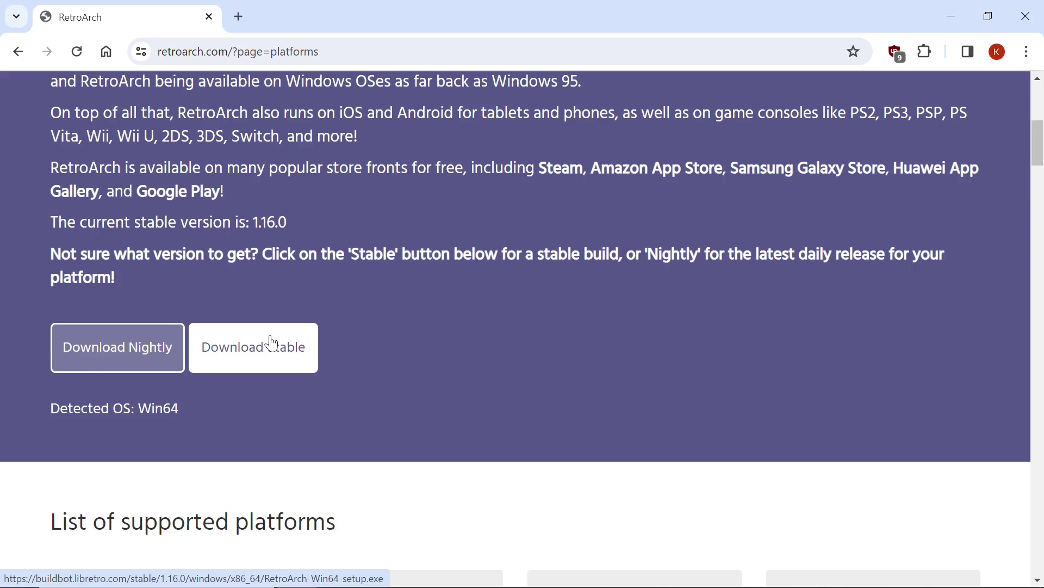
pyautogui.scroll(-3, 401, 325)
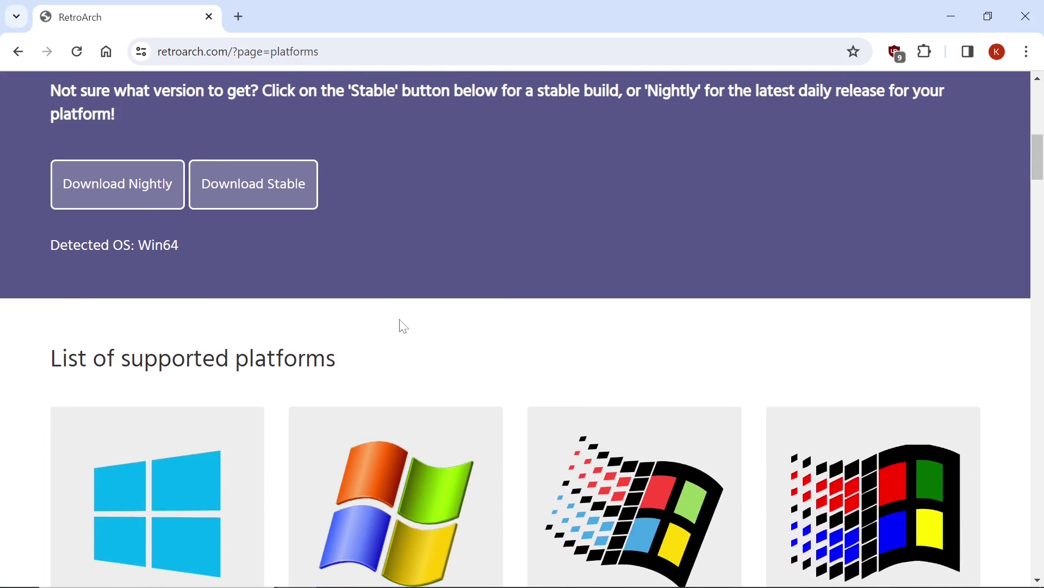
pyautogui.scroll(-10, 403, 325)
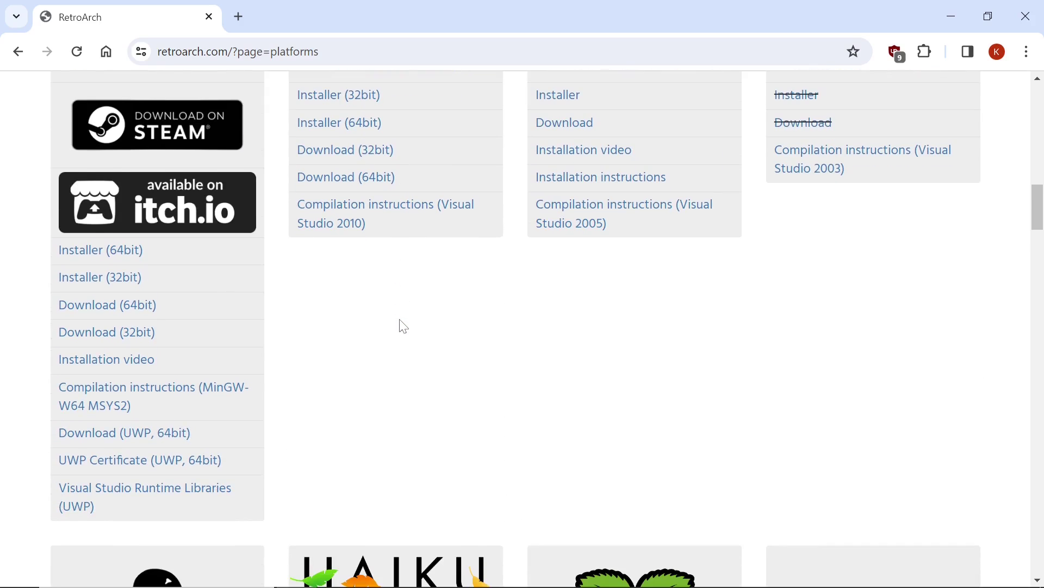
pyautogui.moveTo(136, 315)
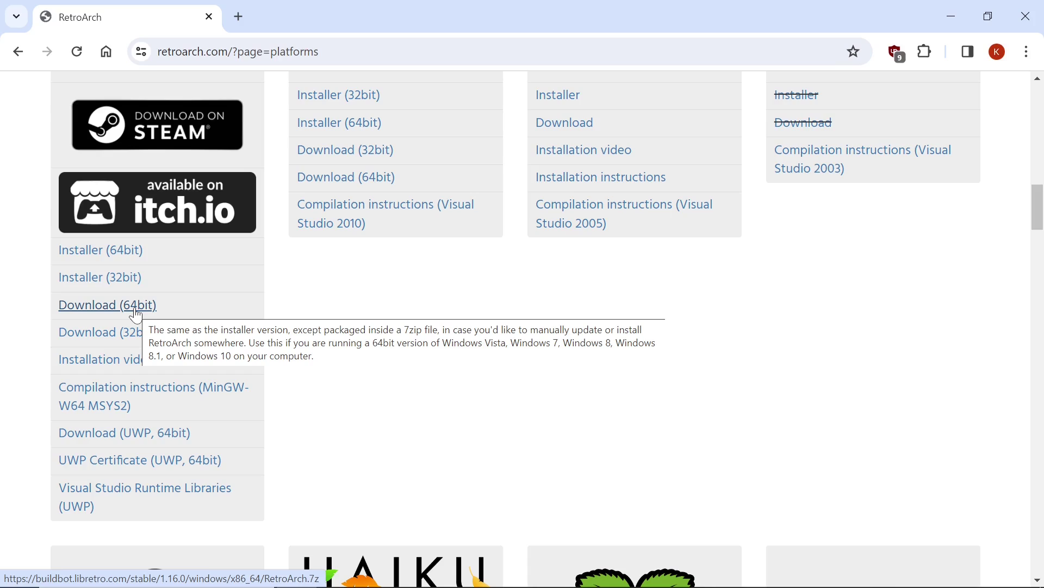
pyautogui.moveTo(118, 341)
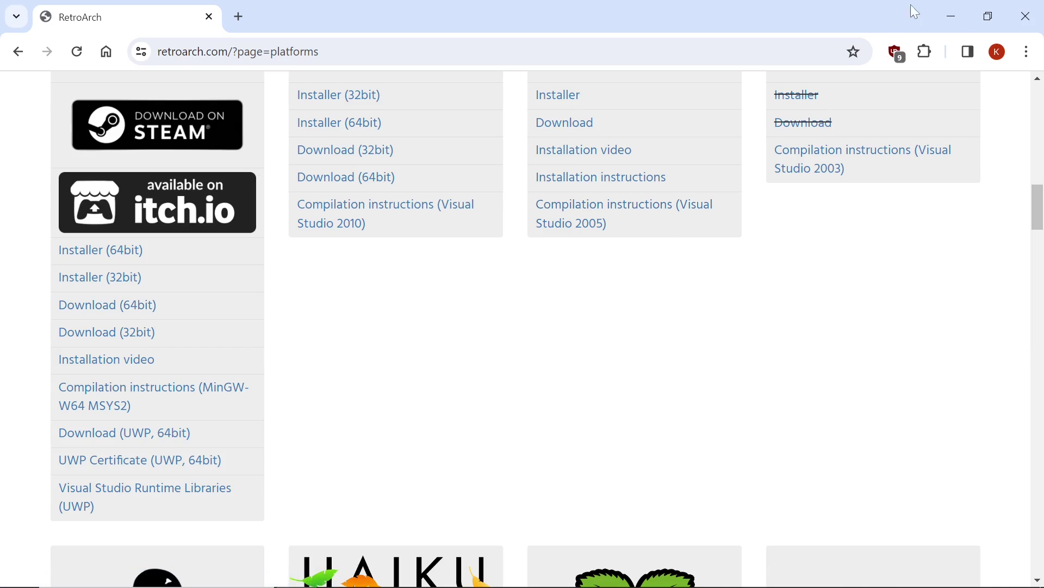
pyautogui.click(1025, 15)
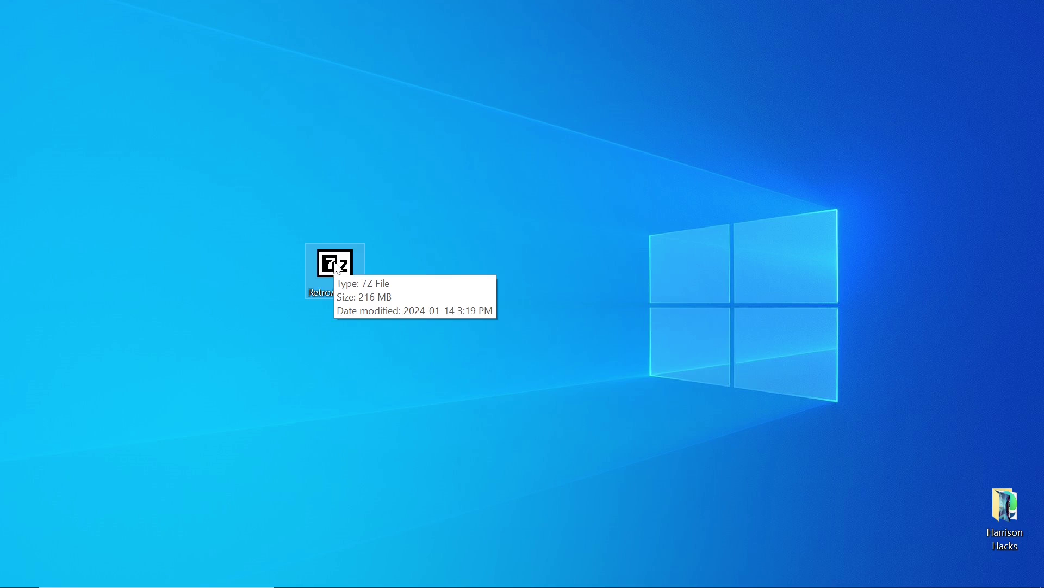
# - Extract RetroArch.7z onto the desktop with 7-Zip's Extract Here
pyautogui.rightClick(335, 262)
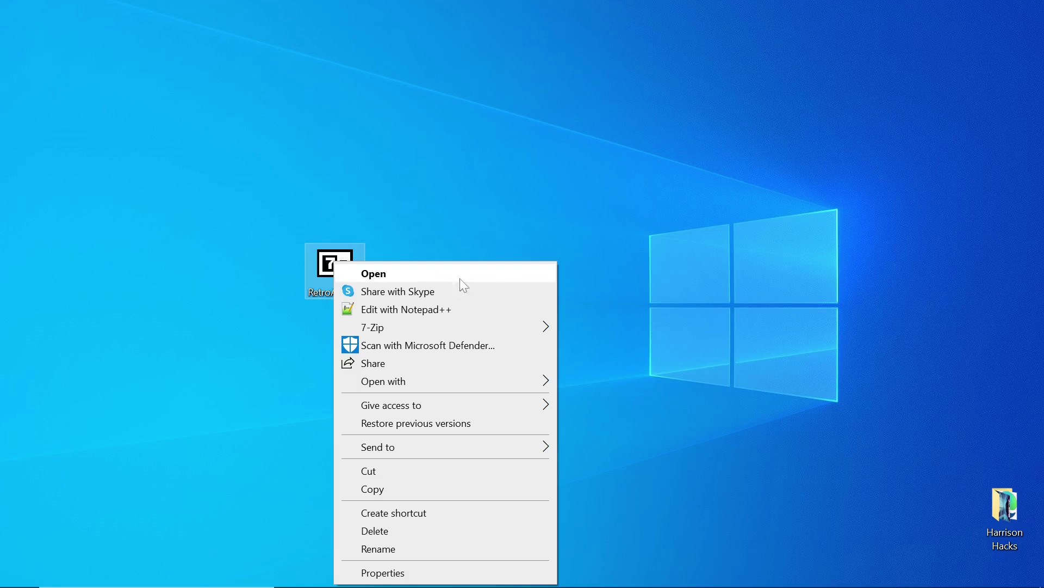
pyautogui.moveTo(521, 333)
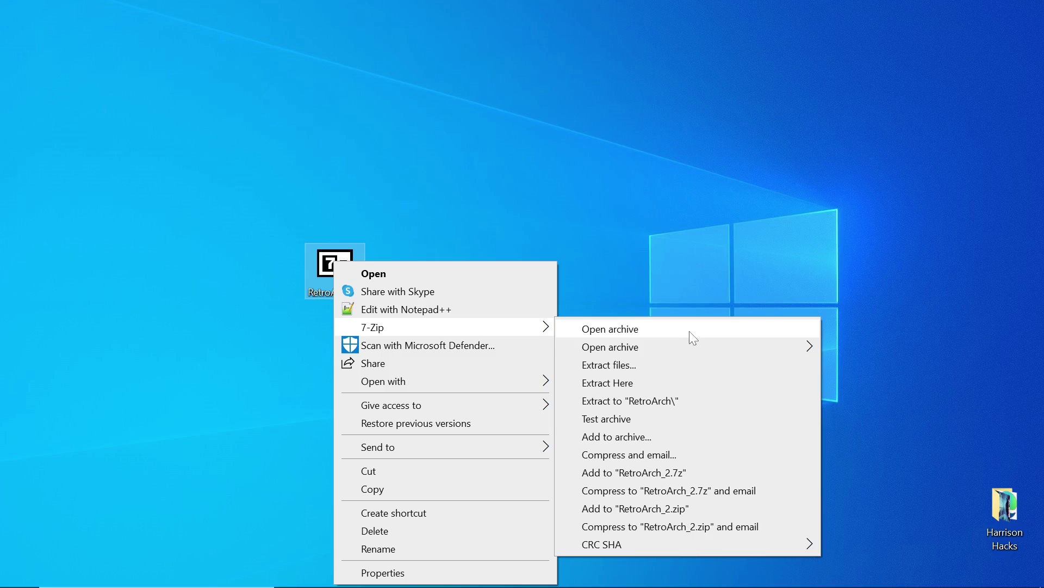
pyautogui.click(618, 387)
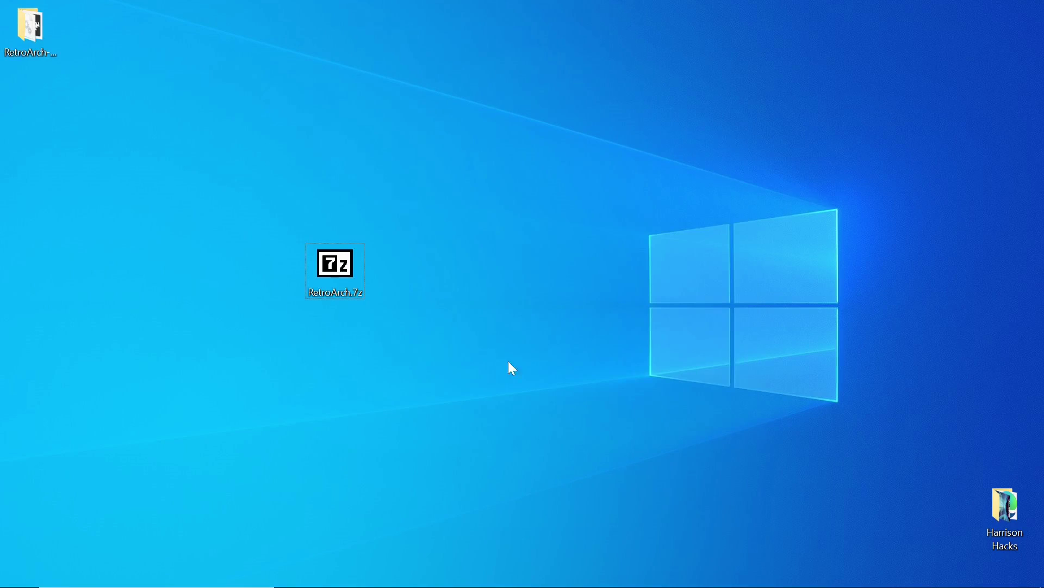
# - Move the RetroArch-Win64 folder beside the archive and rename it RetroArch
pyautogui.moveTo(38, 28); pyautogui.dragTo(409, 260)
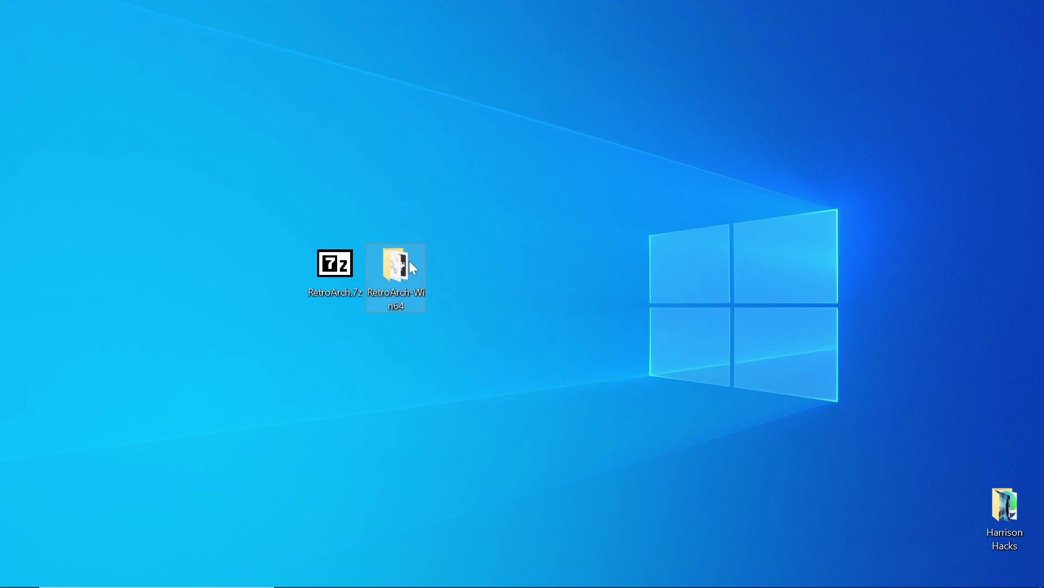
pyautogui.click(401, 307)
pyautogui.press('End')
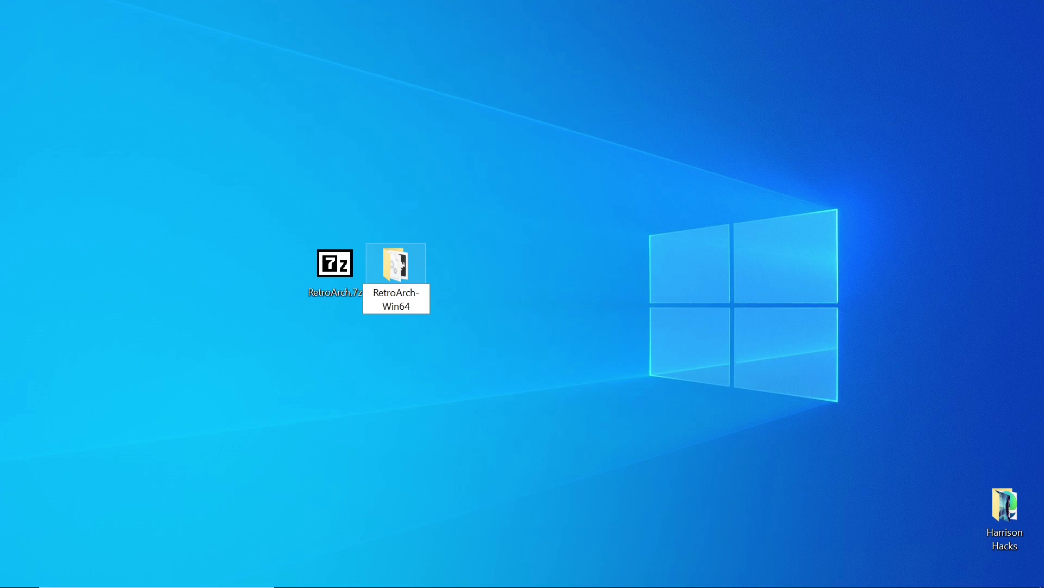
pyautogui.press('BackSpace')
pyautogui.press('BackSpace')
pyautogui.press('BackSpace')
pyautogui.press('BackSpace')
pyautogui.press('BackSpace')
pyautogui.press('BackSpace')
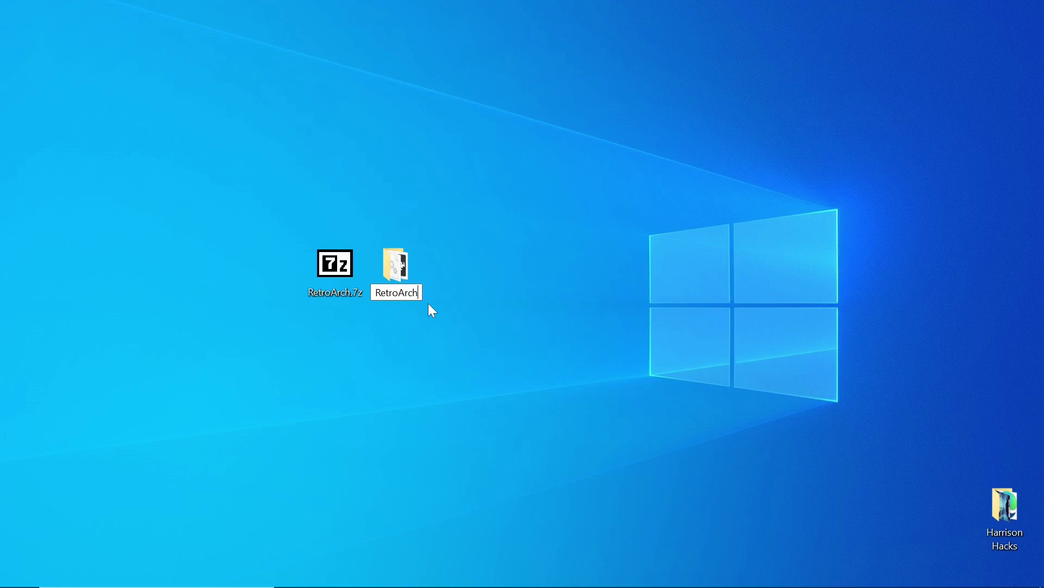
pyautogui.press('Return')
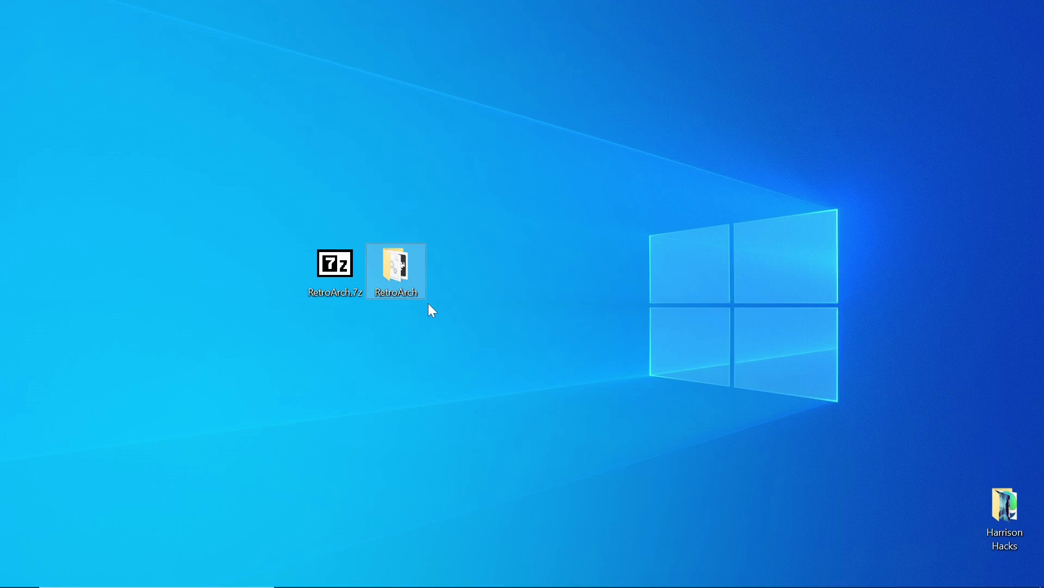
# - Launch retroarch.exe from inside the RetroArch folder
pyautogui.doubleClick(402, 276)
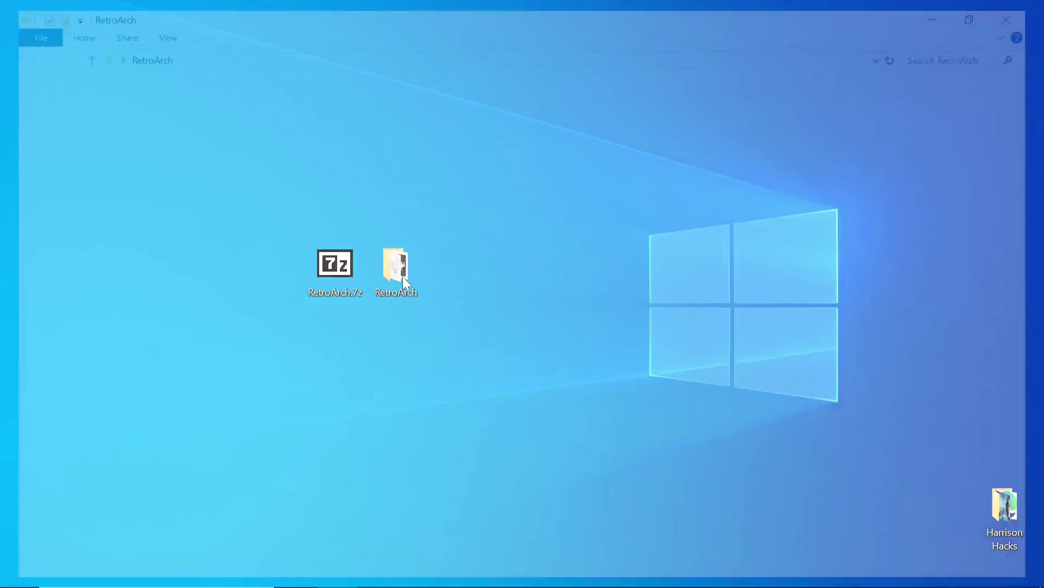
pyautogui.scroll(-5, 405, 281)
pyautogui.scroll(-10, 405, 281)
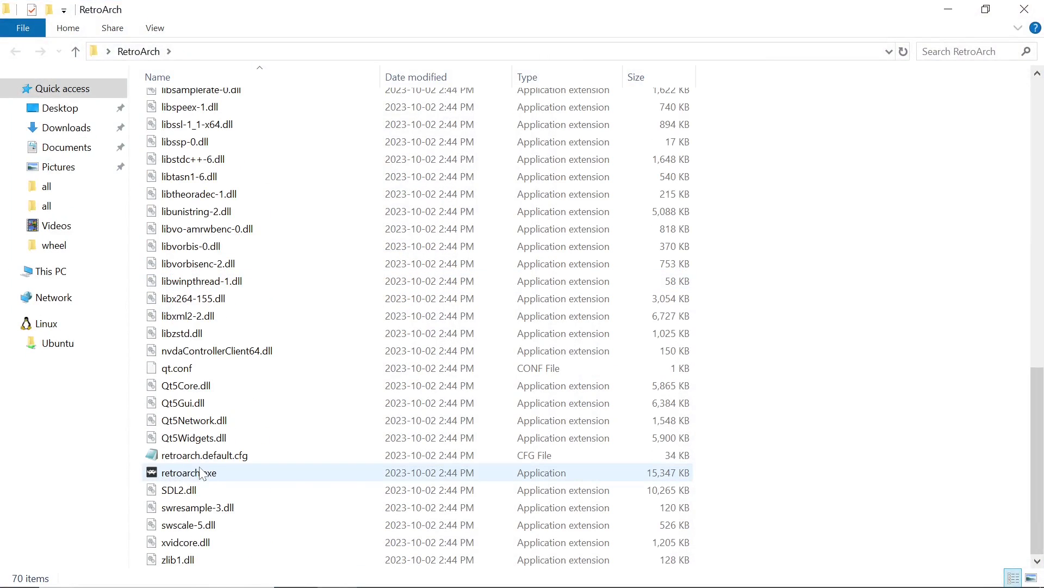
pyautogui.doubleClick(192, 472)
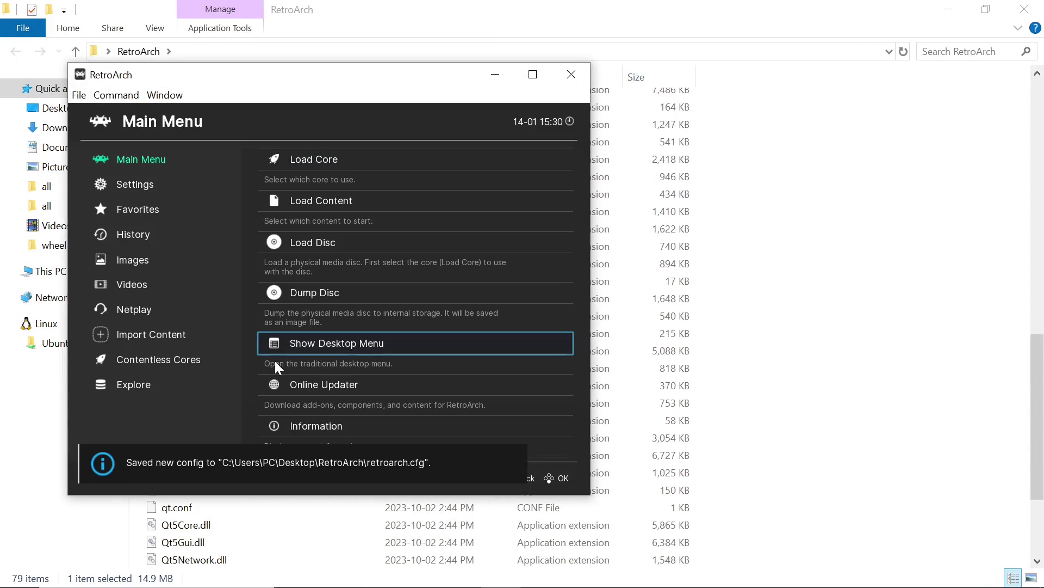
# - Make RetroArch fullscreen via Window > Fullscreen (Toggle) and go to the Online Updater
pyautogui.click(167, 96)
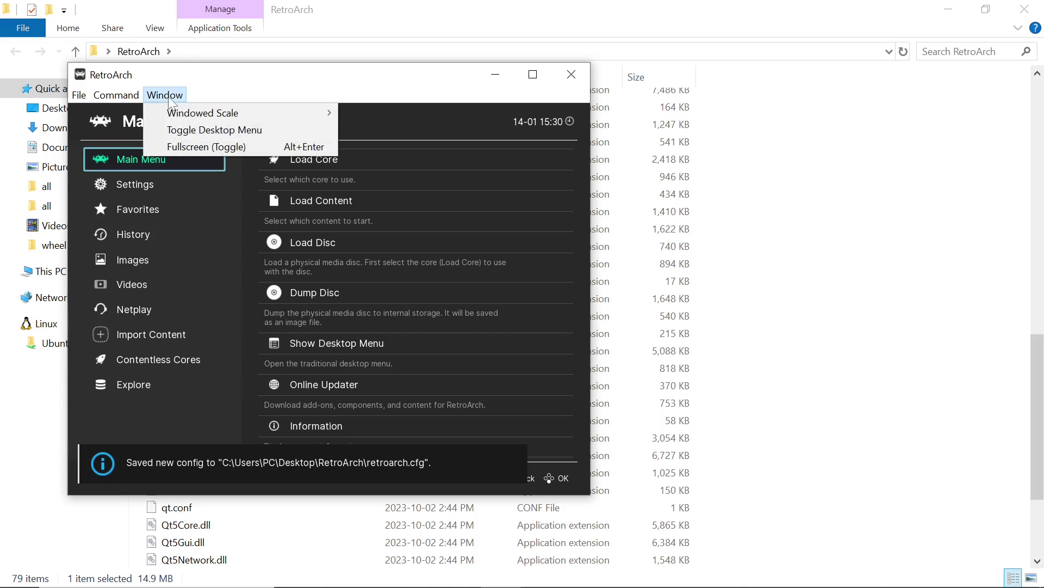
pyautogui.click(192, 146)
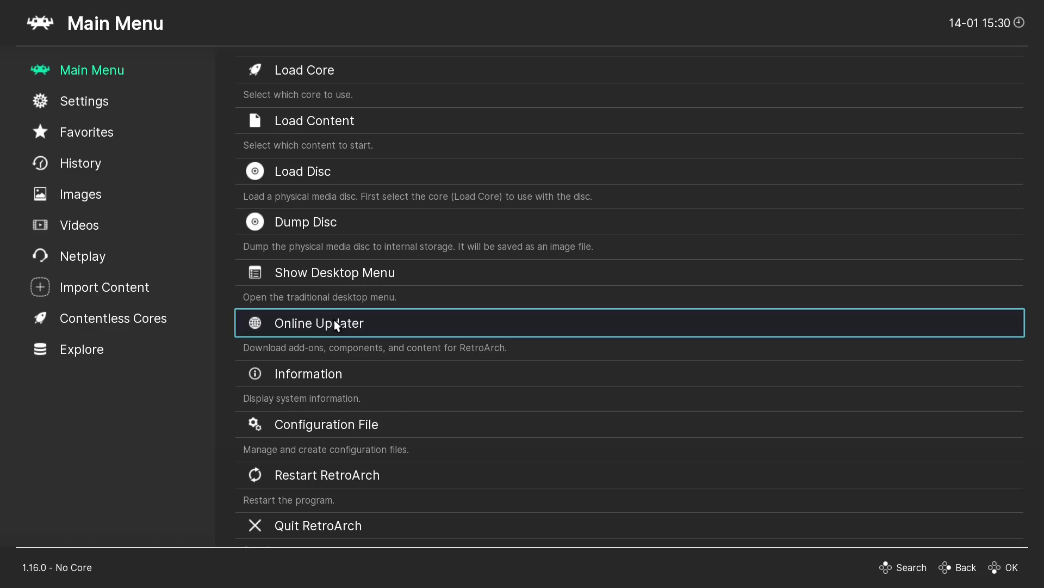
pyautogui.click(325, 324)
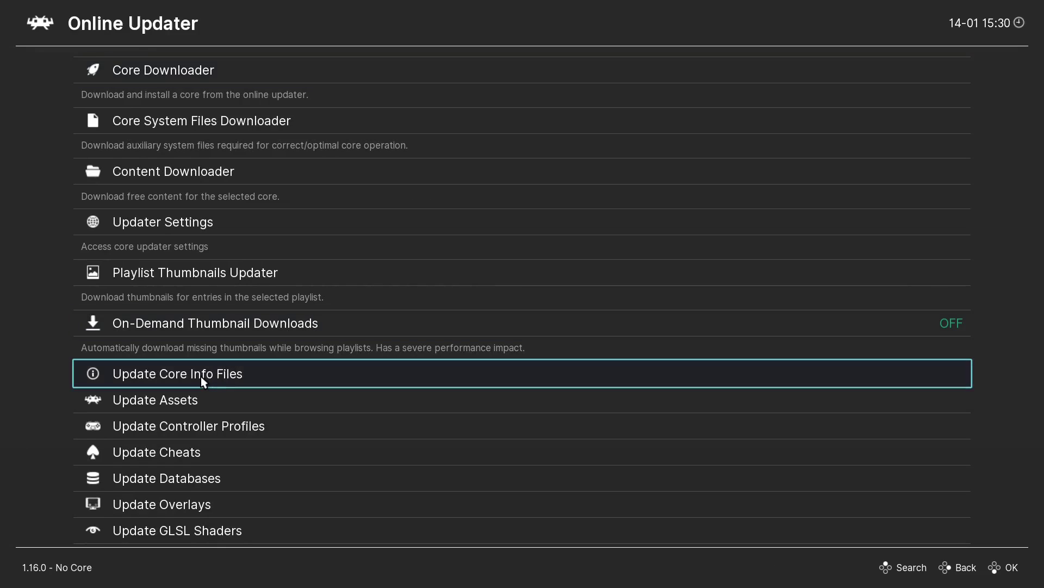
# - Run the assets, databases, controller profiles, overlays and GLSL shaders updates
pyautogui.click(173, 402)
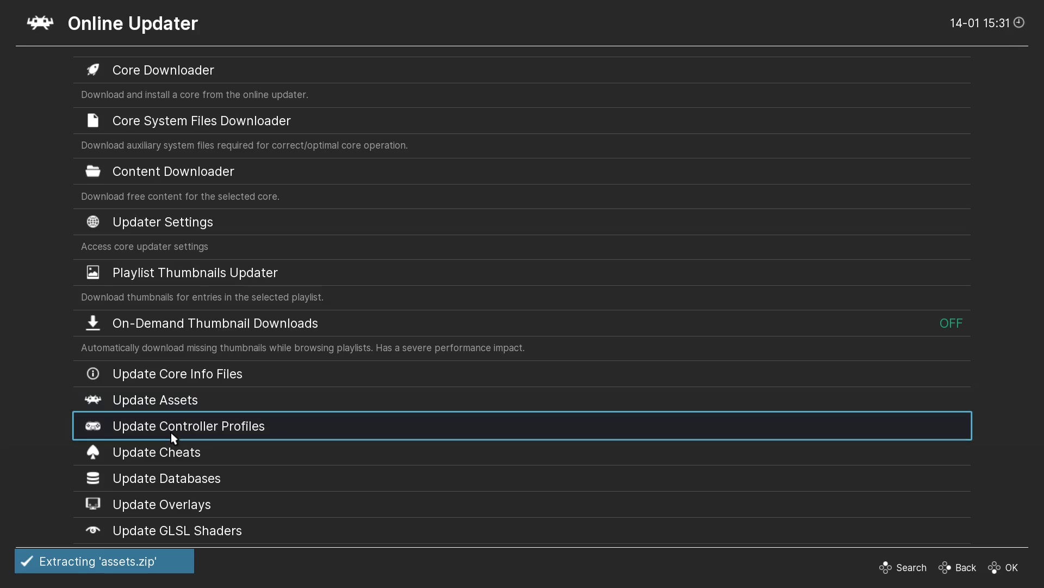
pyautogui.click(174, 481)
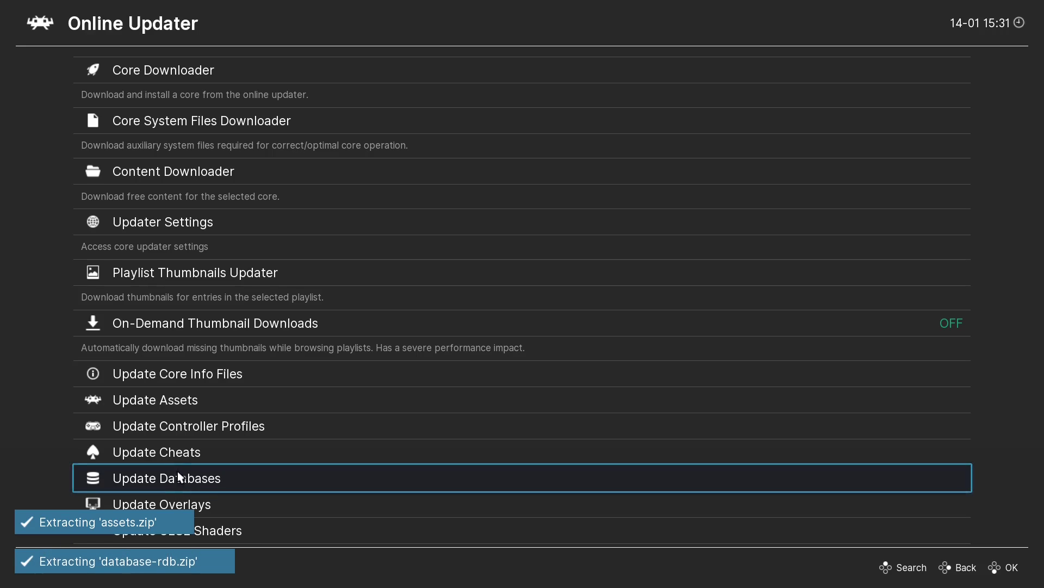
pyautogui.click(180, 425)
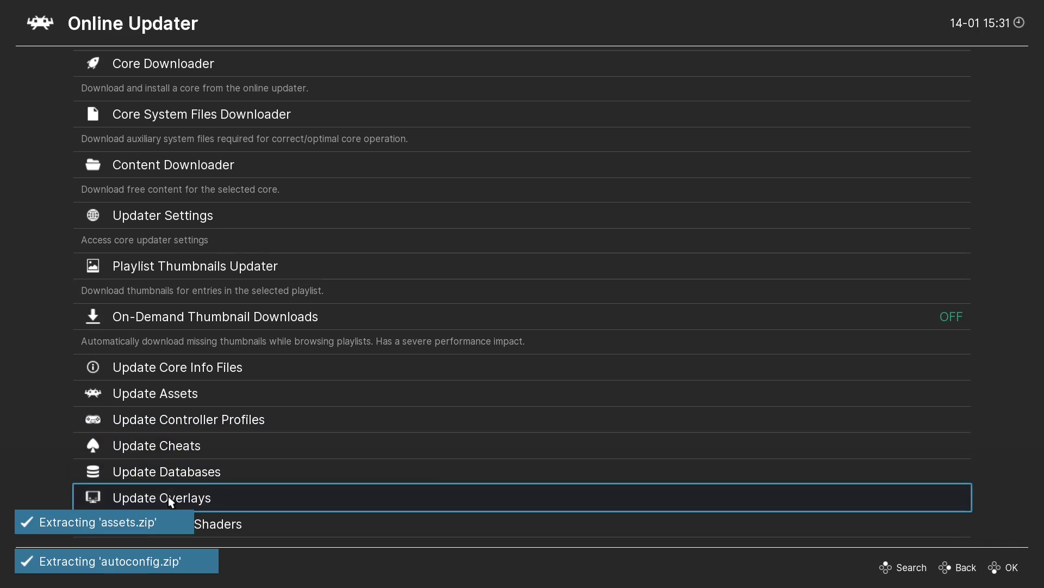
pyautogui.click(169, 495)
pyautogui.press('Down')
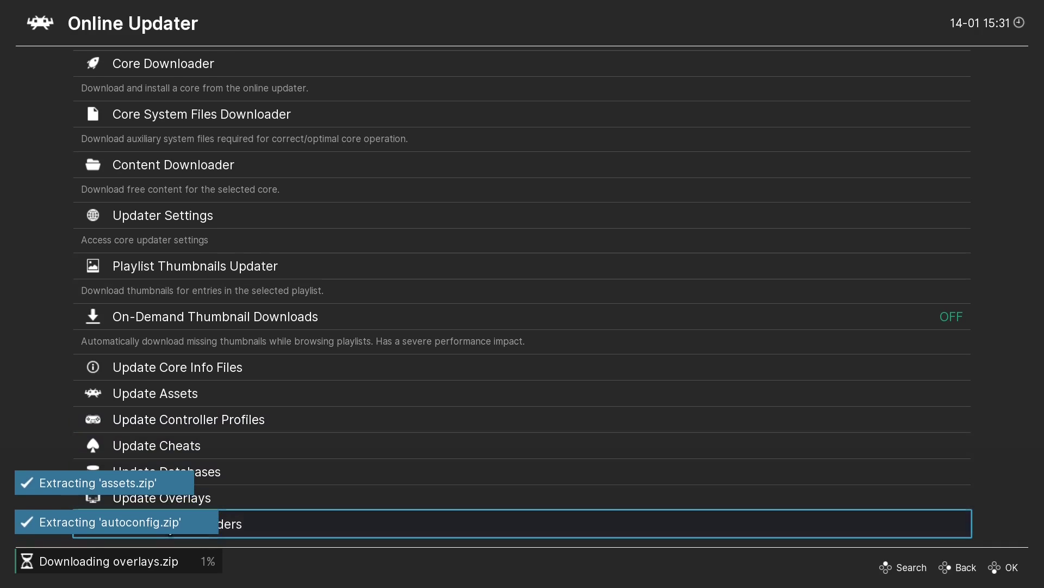
pyautogui.press('Return')
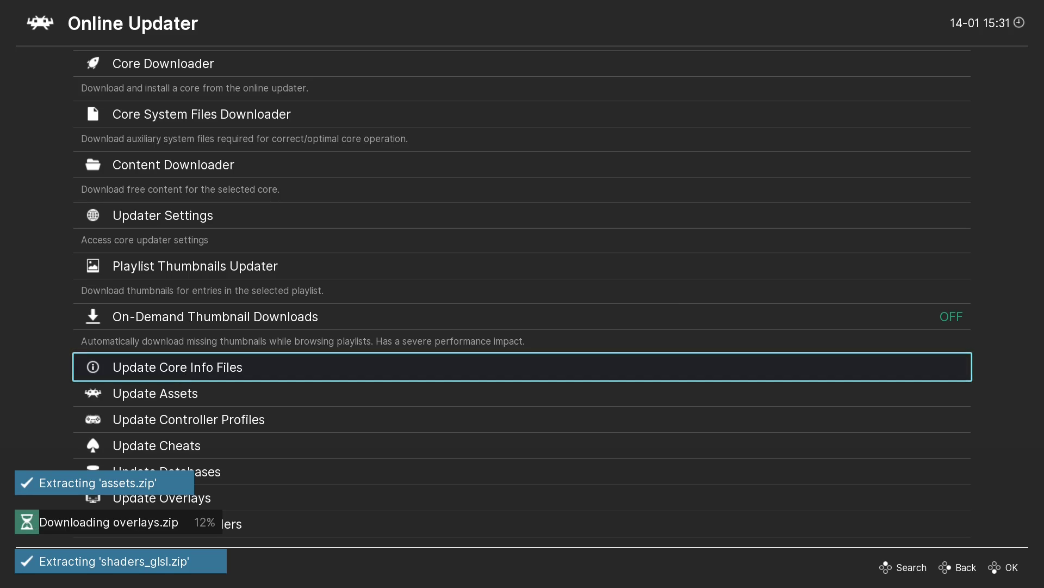
# - Refresh the core info files and download the cheats pack
pyautogui.click(172, 364)
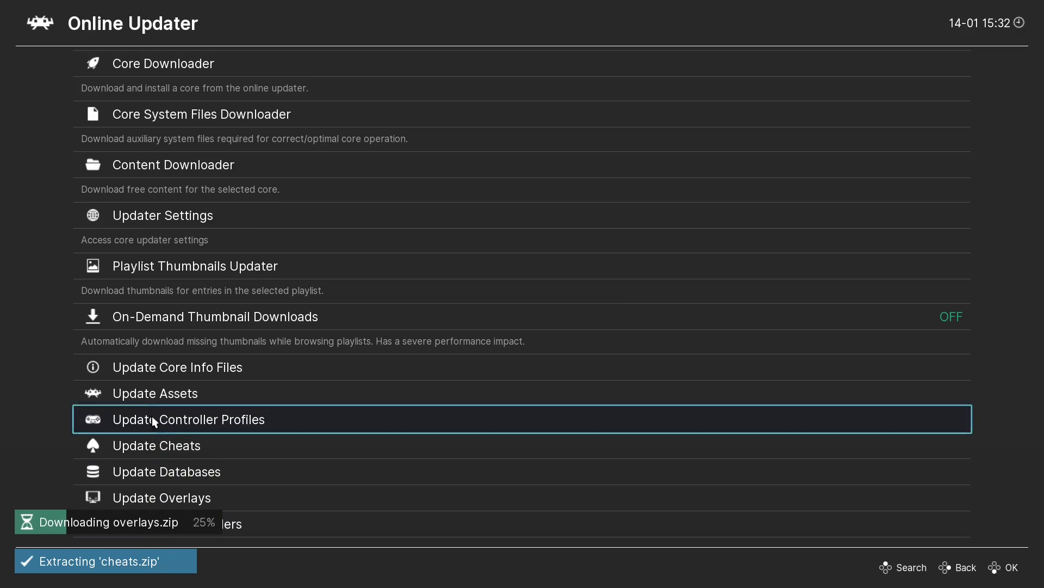
pyautogui.scroll(7, 152, 398)
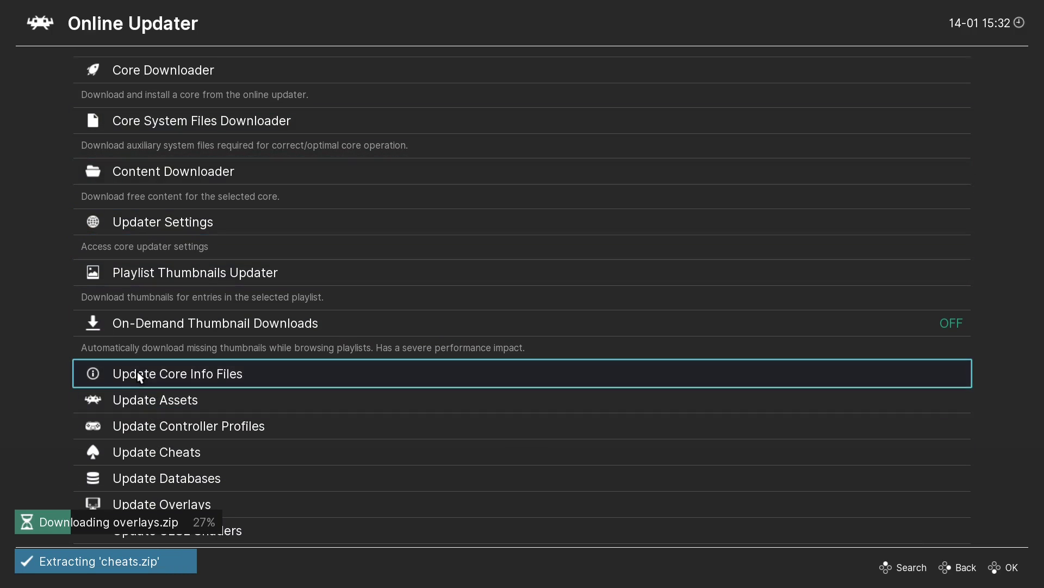
# - In Core Downloader, scroll down to the Nintendo - NES / Famicom (FCEUmm) core
pyautogui.click(155, 67)
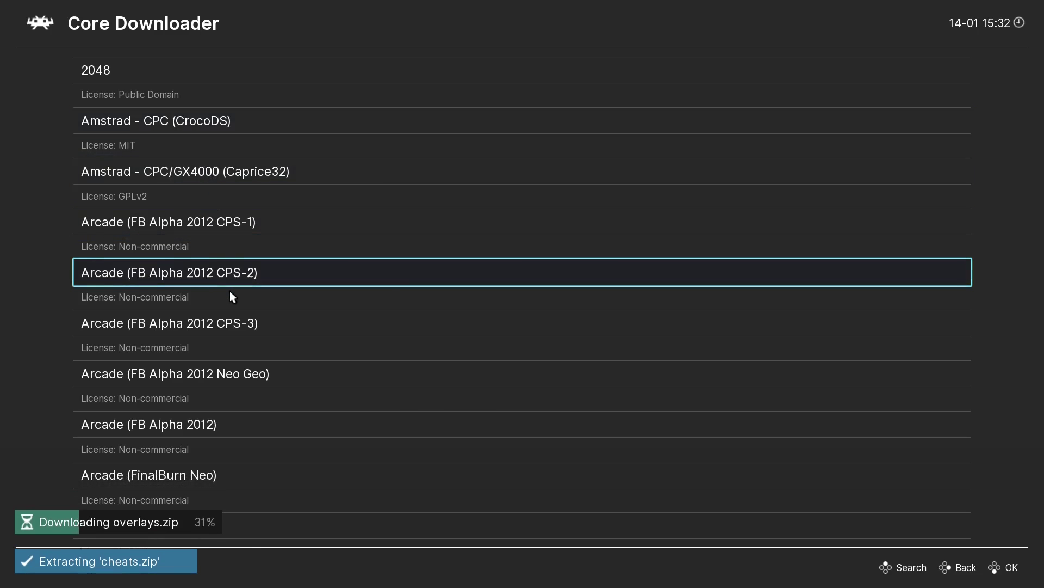
pyautogui.scroll(-2, 230, 294)
pyautogui.scroll(-1, 230, 294)
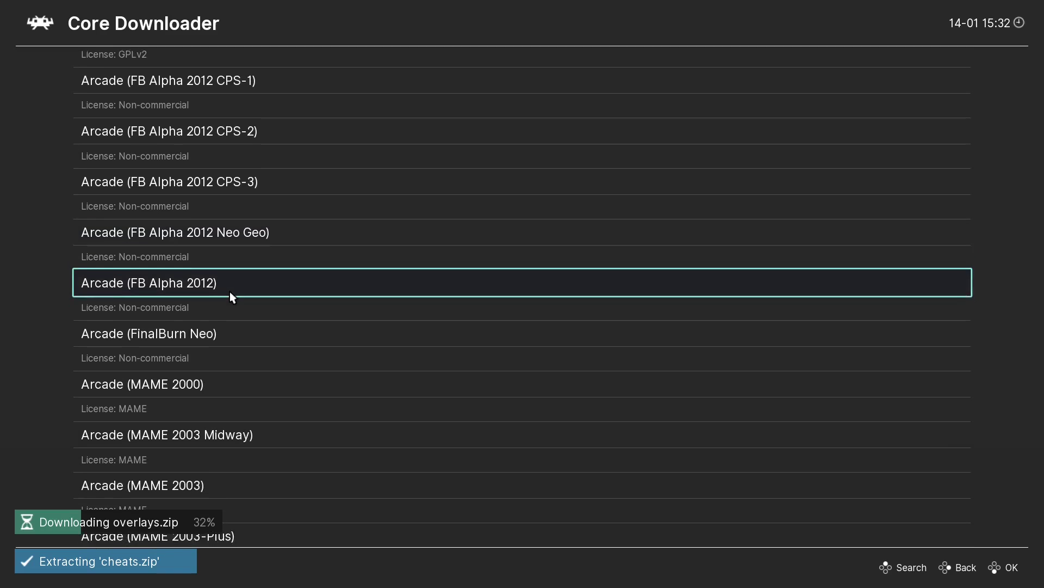
pyautogui.scroll(-2, 230, 294)
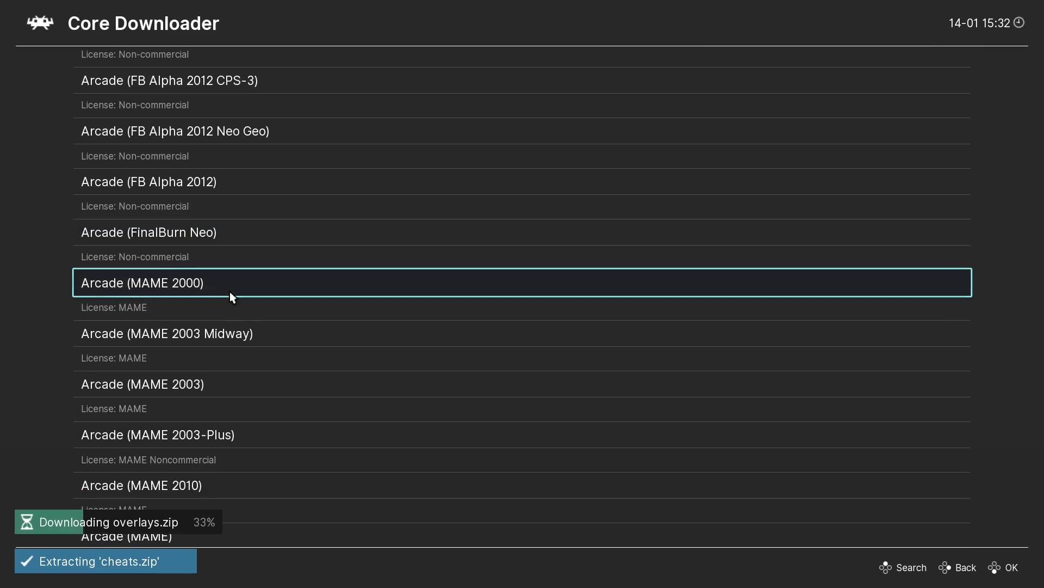
pyautogui.scroll(-2, 229, 292)
pyautogui.scroll(-1, 229, 292)
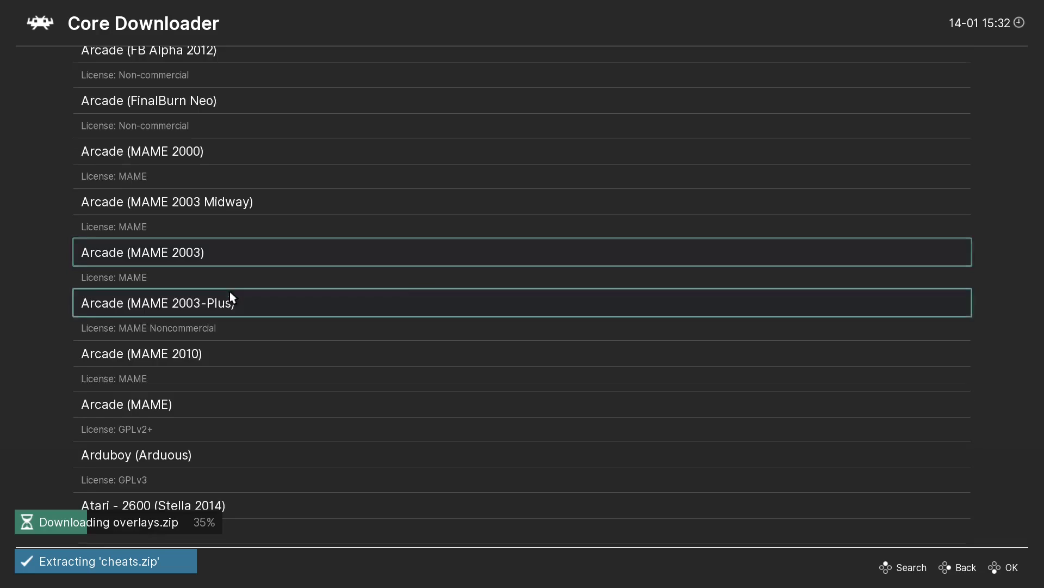
pyautogui.scroll(-4, 230, 292)
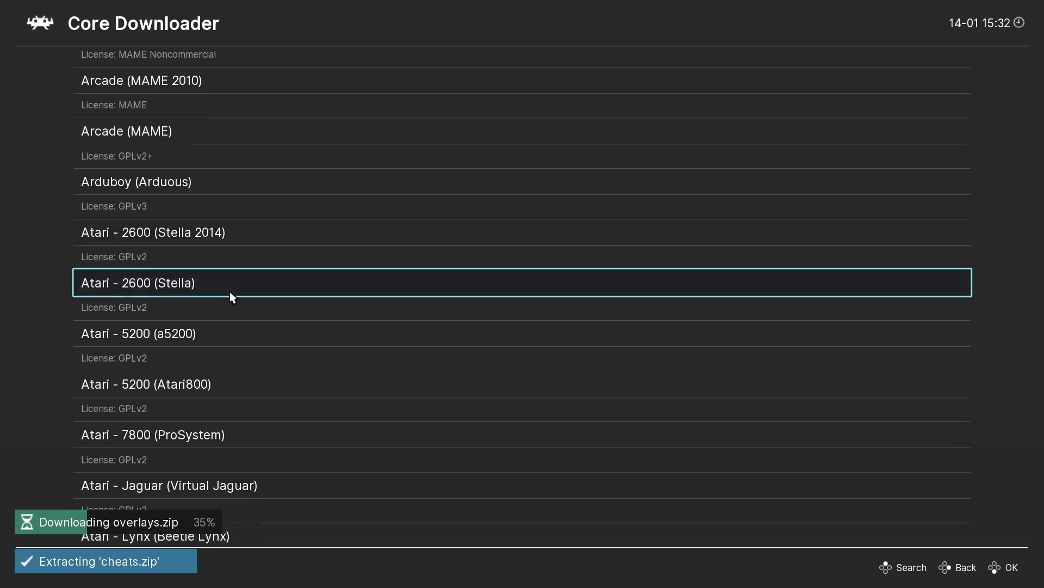
pyautogui.scroll(-7, 230, 292)
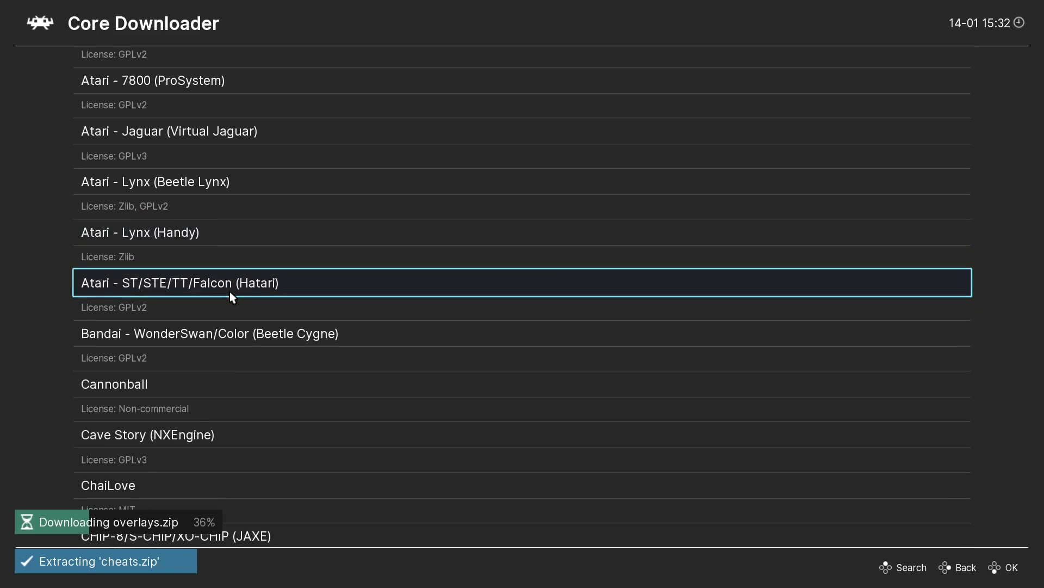
pyautogui.scroll(-12, 230, 292)
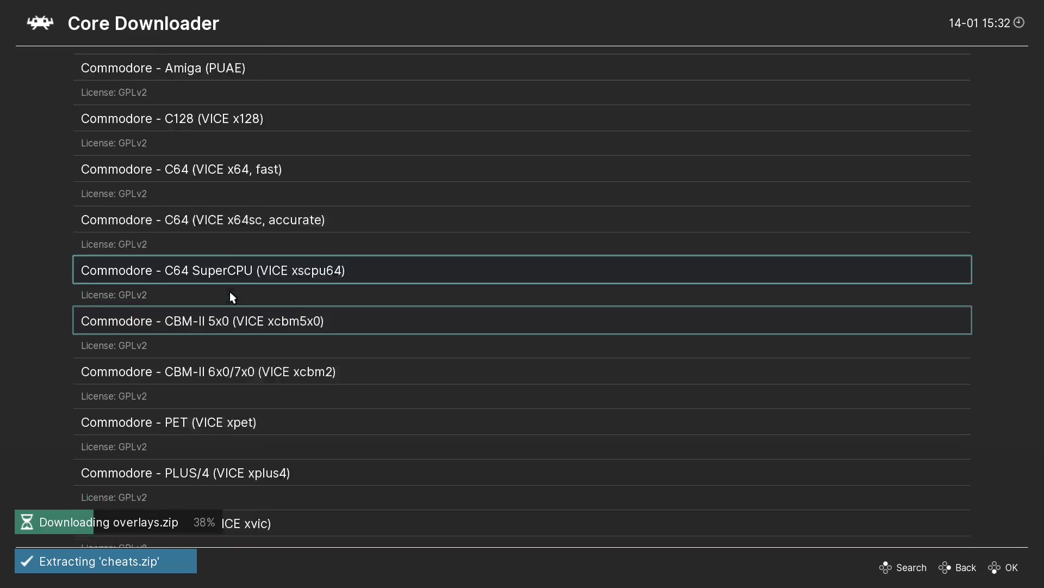
pyautogui.scroll(-7, 230, 291)
pyautogui.scroll(-3, 229, 292)
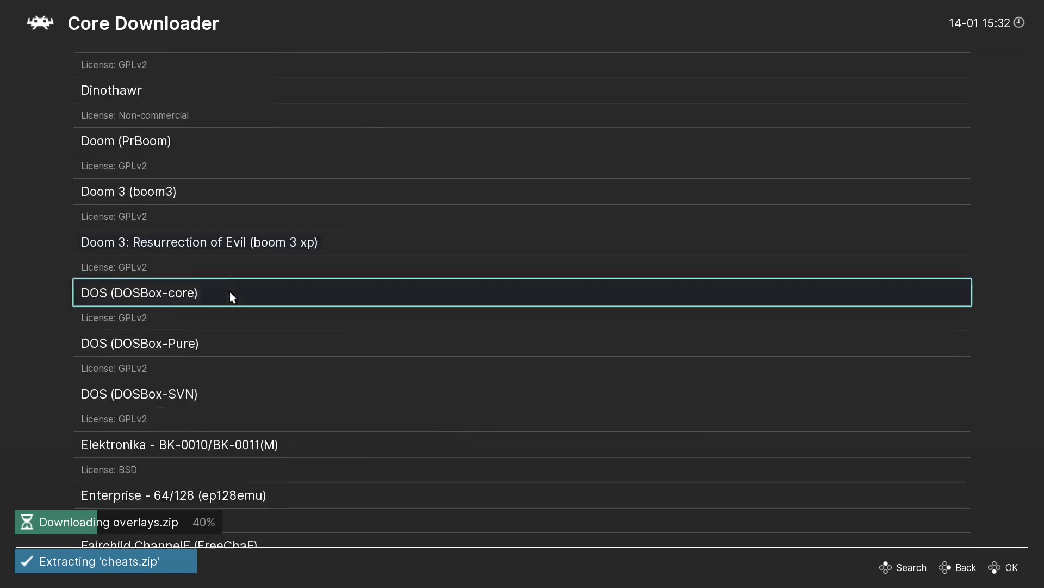
pyautogui.scroll(-6, 229, 292)
pyautogui.scroll(-4, 229, 292)
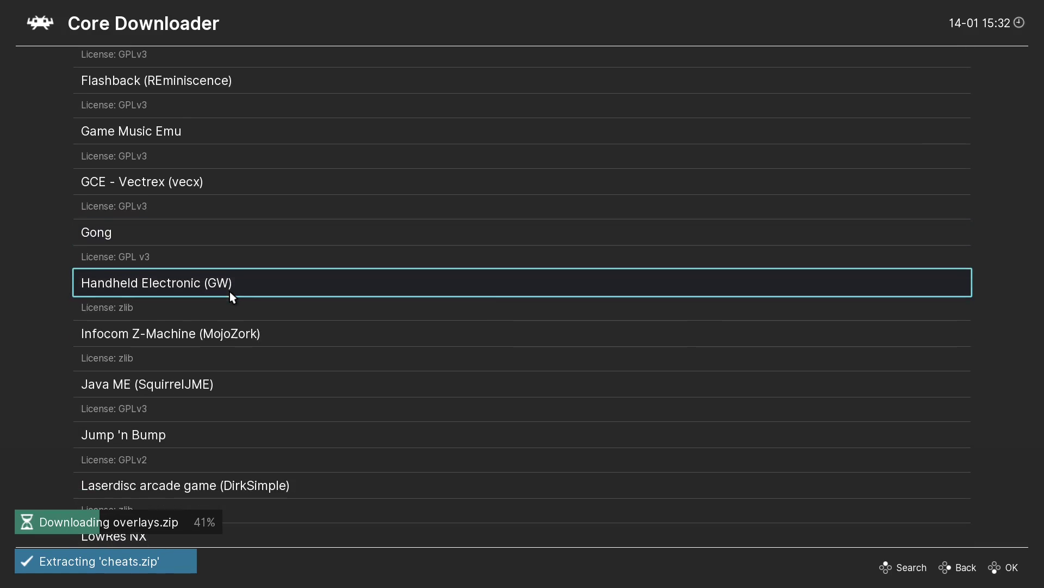
pyautogui.scroll(-3, 230, 292)
pyautogui.scroll(-3, 229, 291)
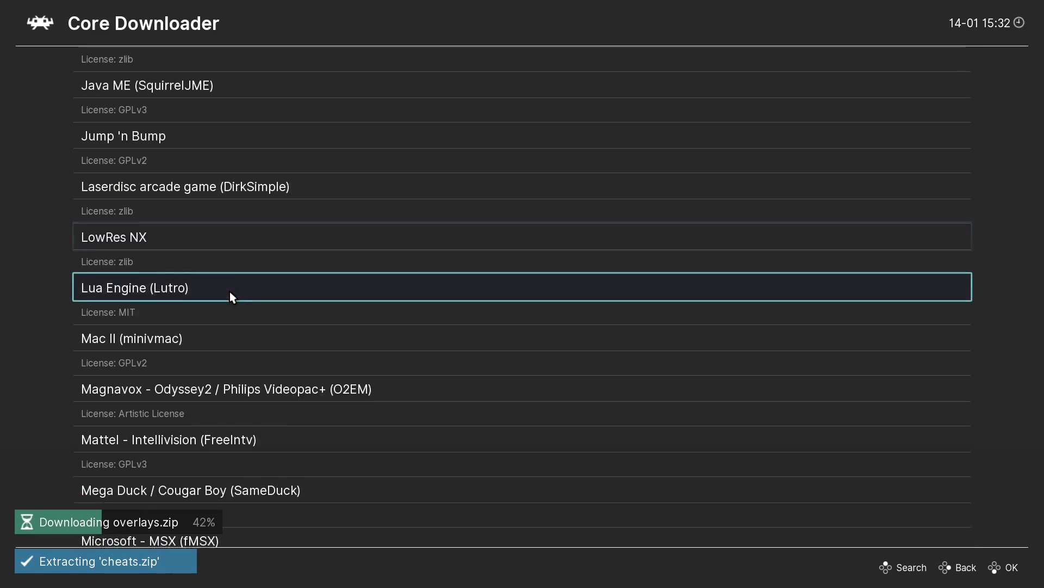
pyautogui.scroll(-8, 229, 292)
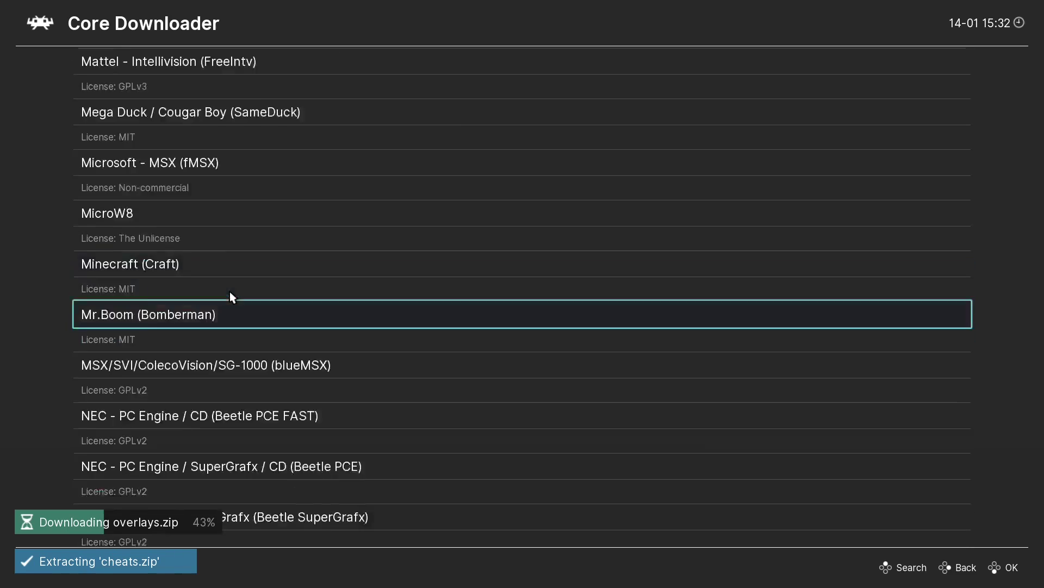
pyautogui.scroll(-3, 230, 291)
pyautogui.scroll(-5, 230, 292)
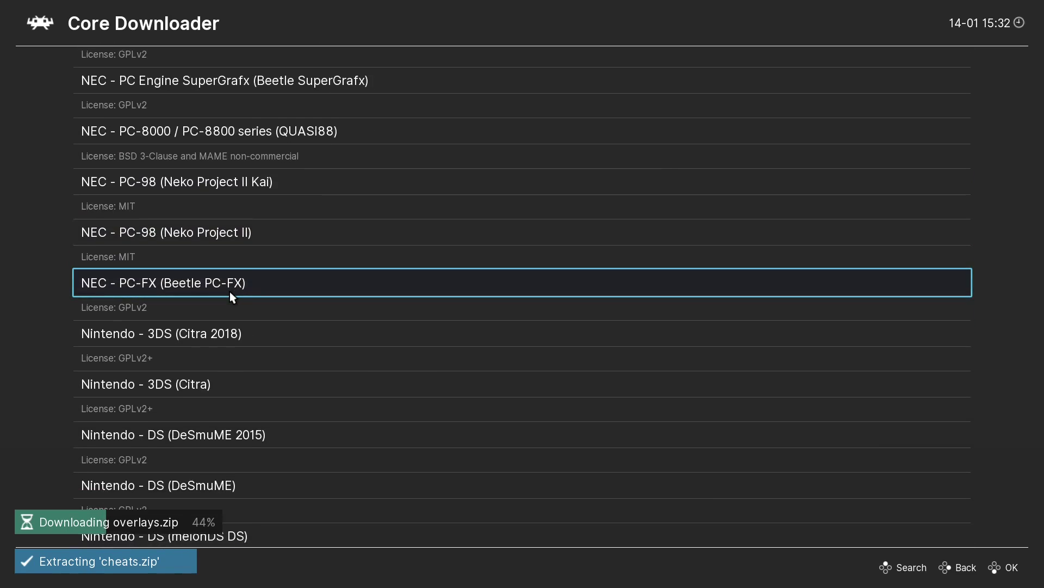
pyautogui.scroll(-11, 229, 291)
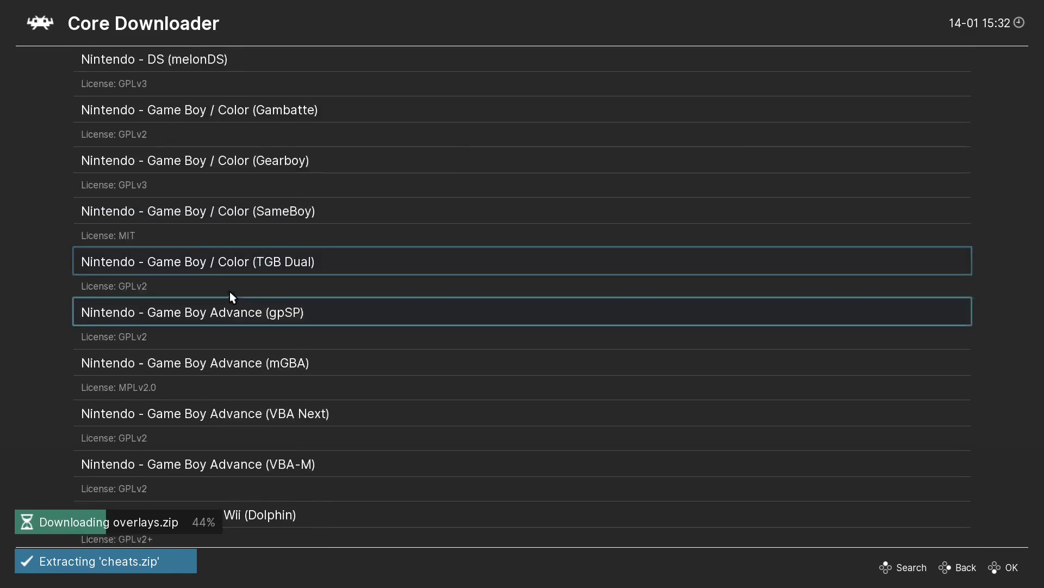
pyautogui.scroll(-4, 230, 292)
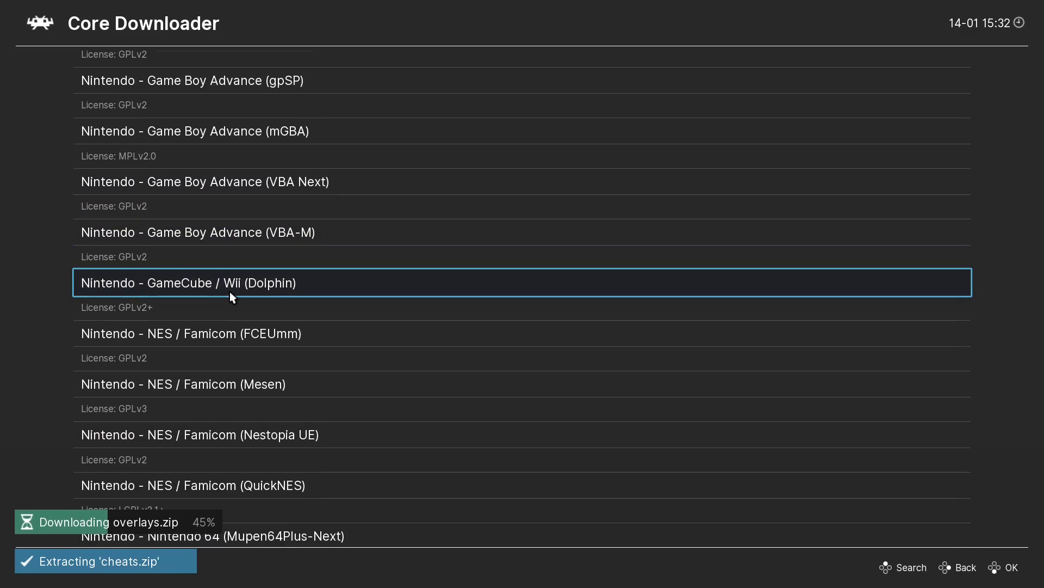
# - Install the FCEUmm, Mesen, QuickNES and Nestopia UE NES / Famicom cores
pyautogui.click(222, 337)
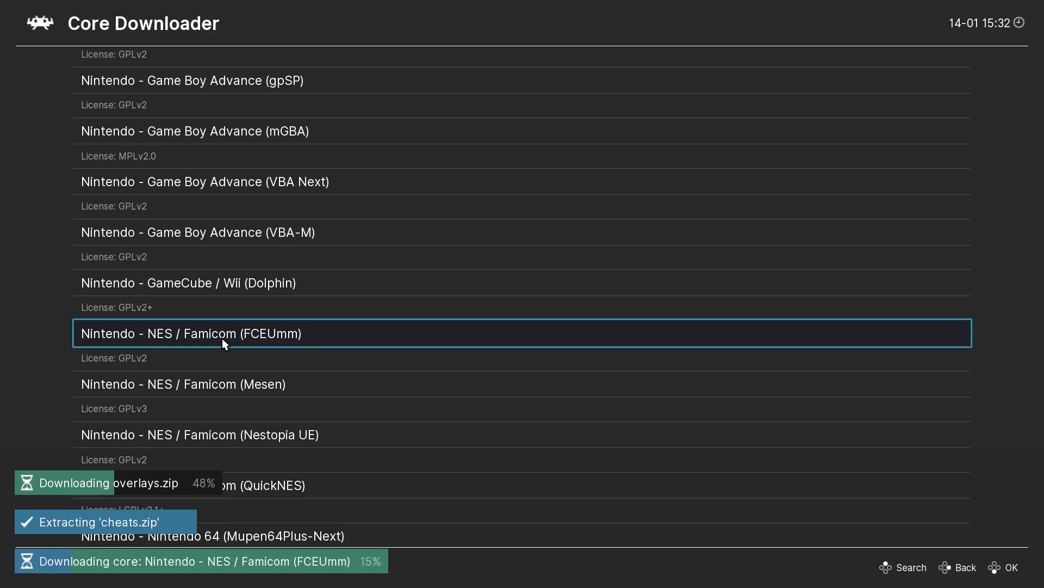
pyautogui.scroll(-1, 222, 338)
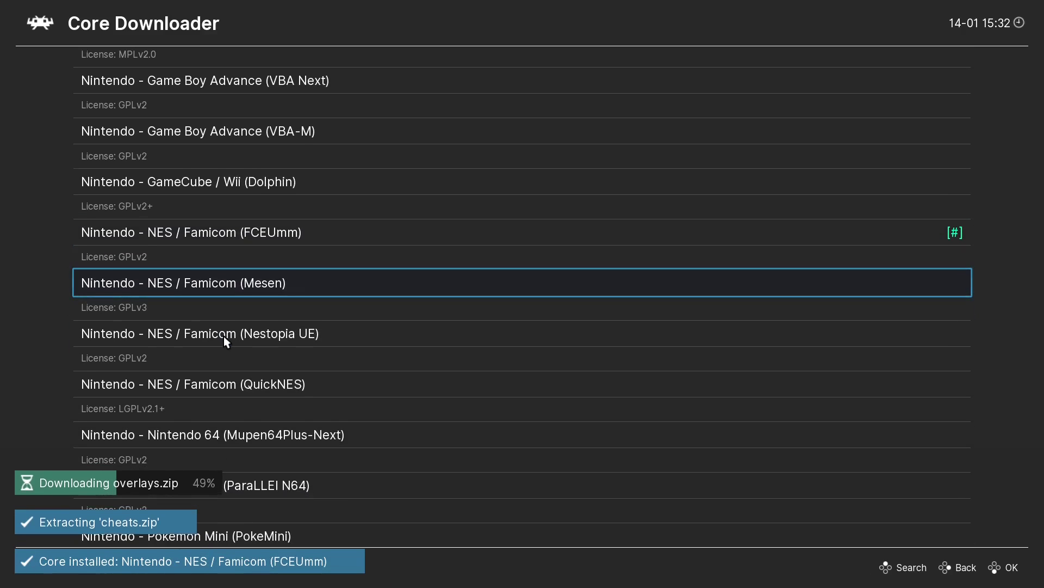
pyautogui.click(224, 333)
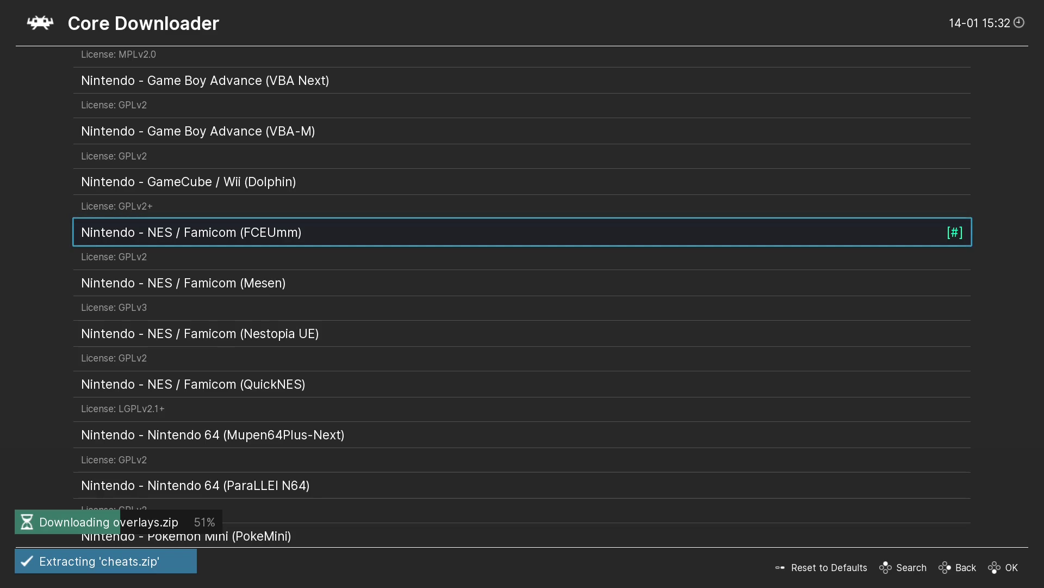
pyautogui.click(233, 285)
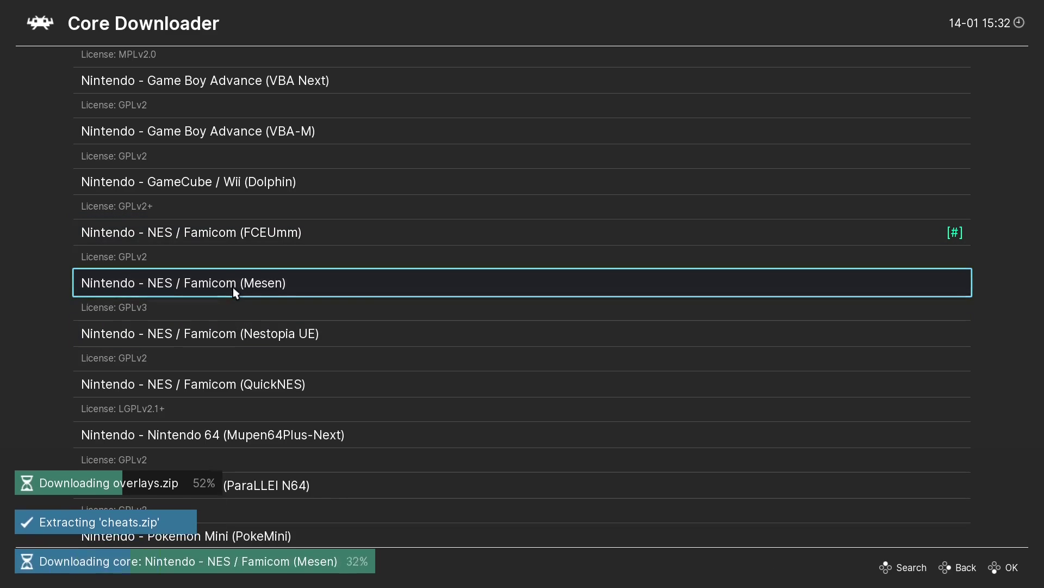
pyautogui.click(243, 388)
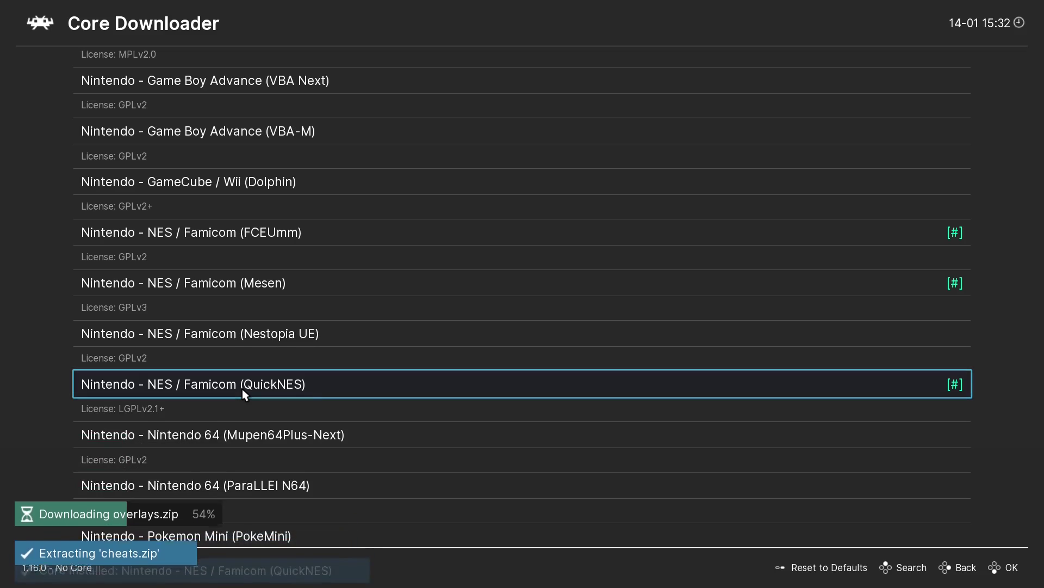
pyautogui.click(244, 335)
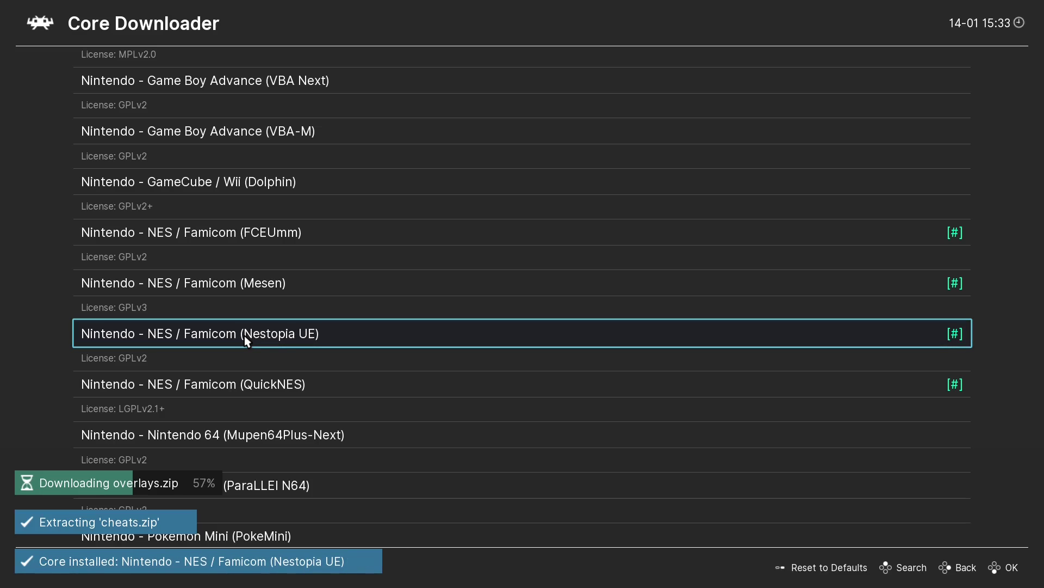
# - Leave the Core Downloader list and return to the Online Updater menu
pyautogui.scroll(3, 244, 335)
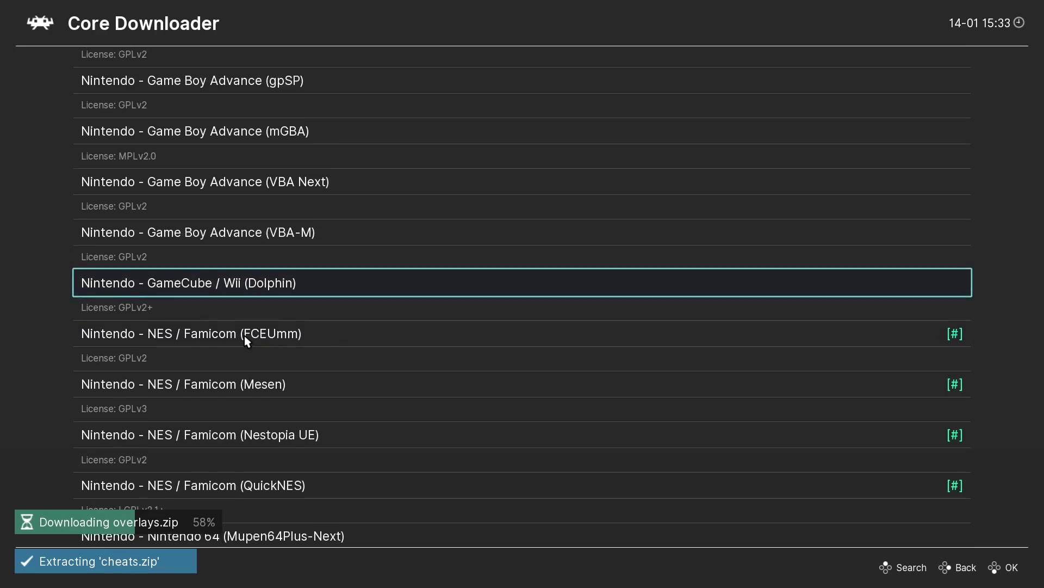
pyautogui.scroll(19, 244, 335)
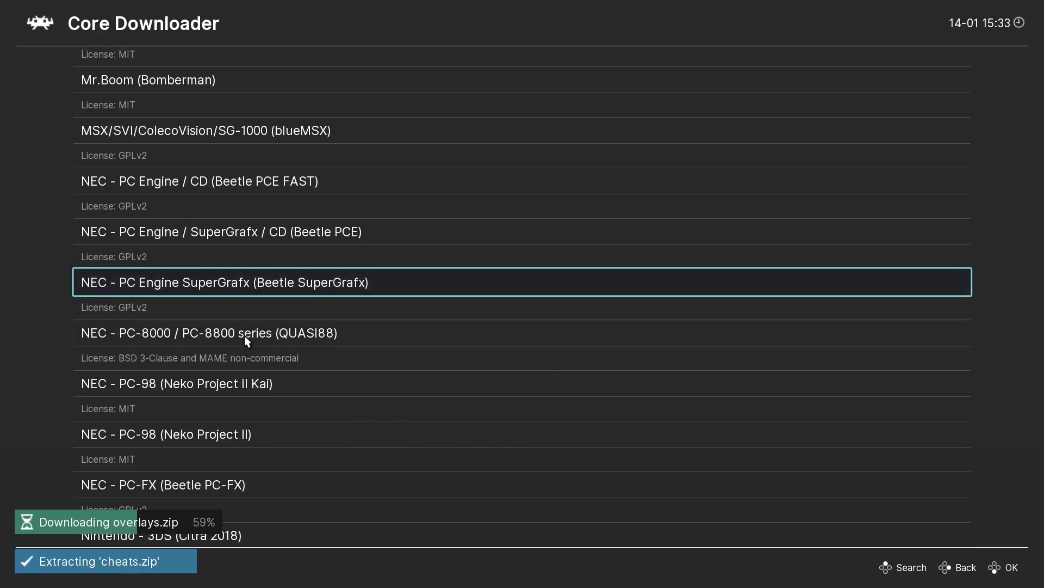
pyautogui.scroll(16, 244, 335)
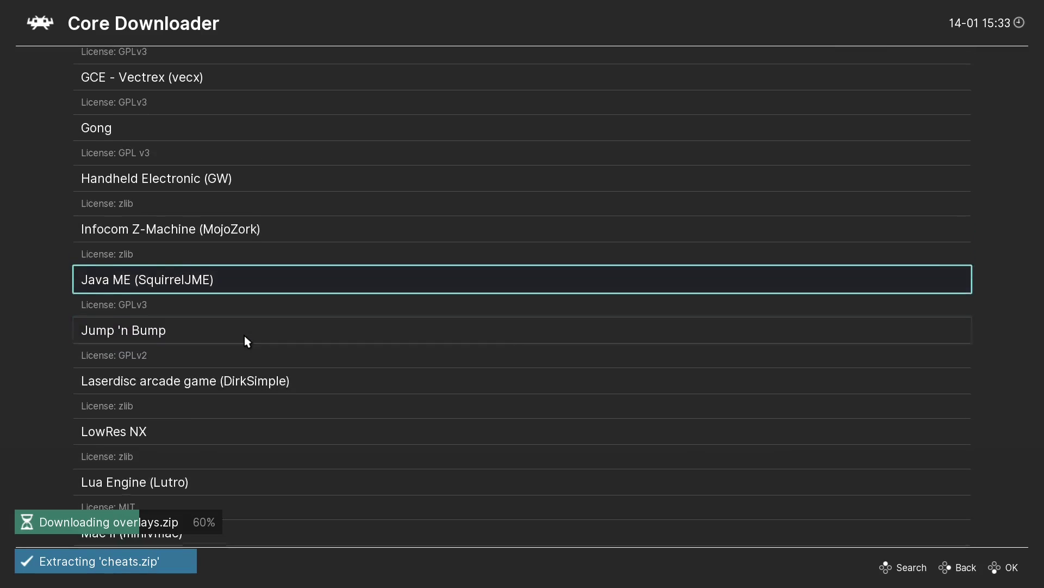
pyautogui.scroll(20, 245, 336)
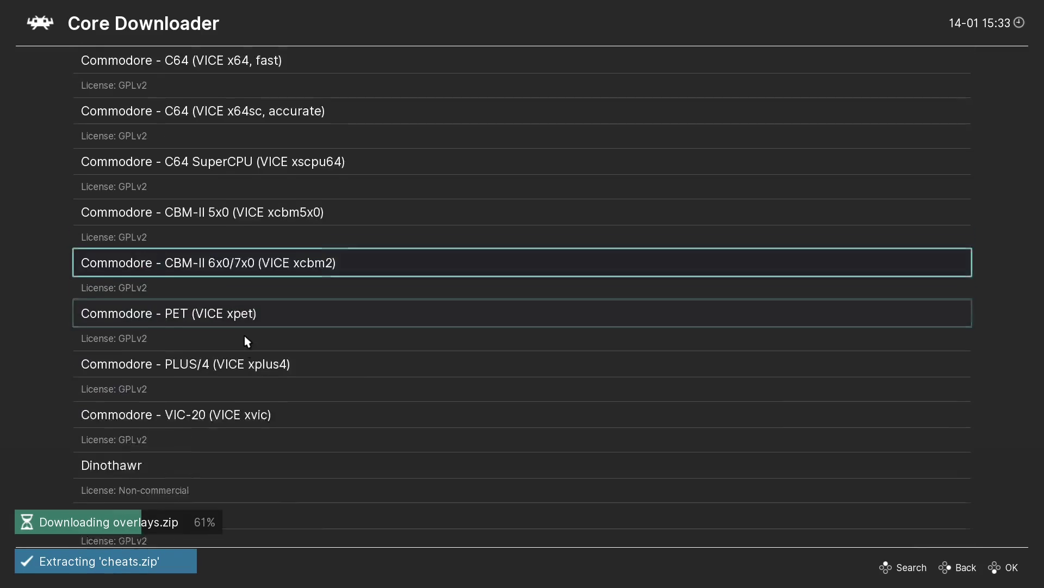
pyautogui.scroll(20, 243, 335)
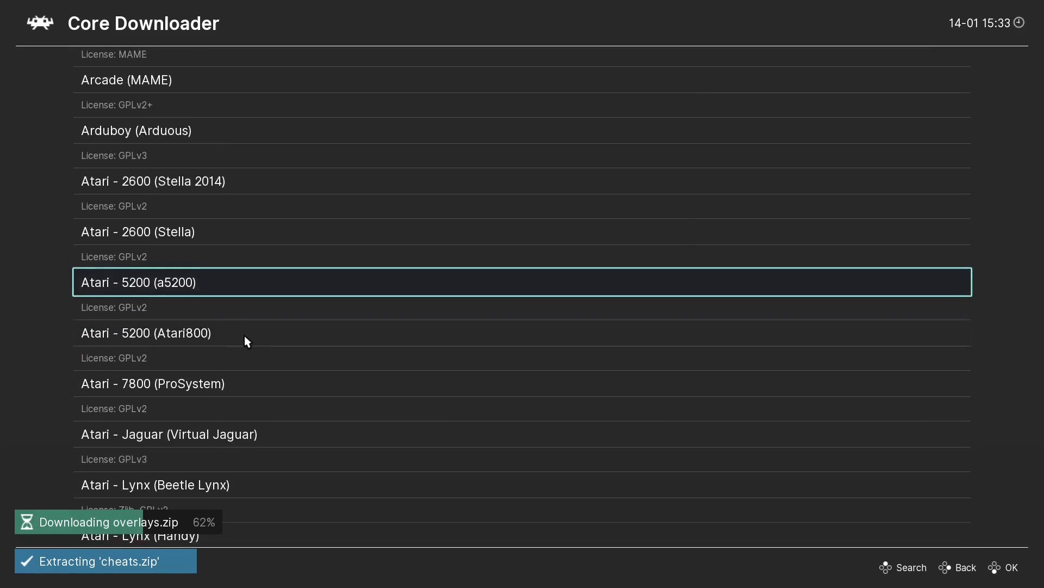
pyautogui.scroll(6, 243, 335)
pyautogui.rightClick(321, 252)
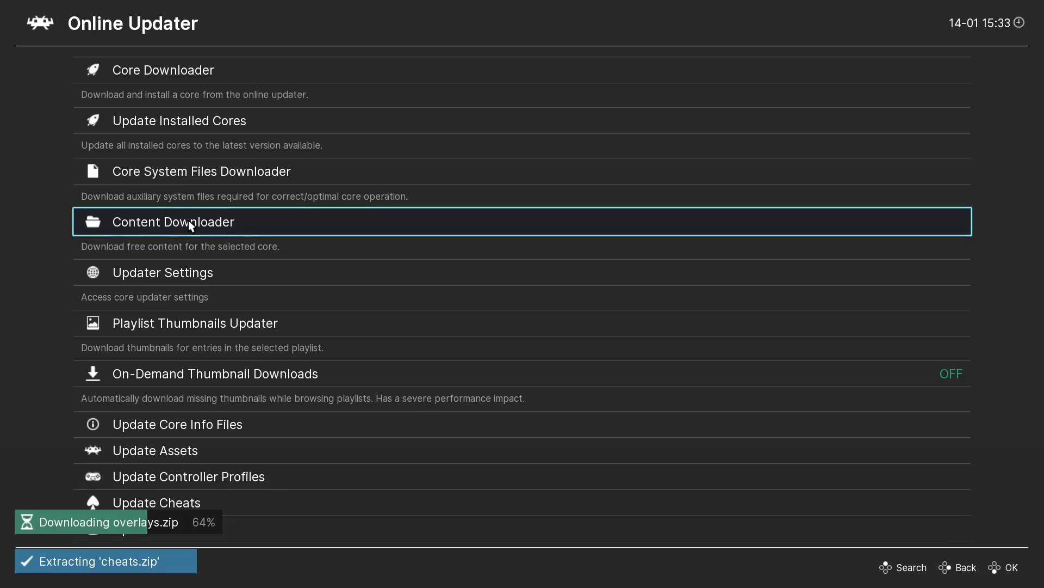
# - Download the FinalBurn Neo (hiscore), MAME 2003-Plus and MAME 2003 system files
pyautogui.click(192, 182)
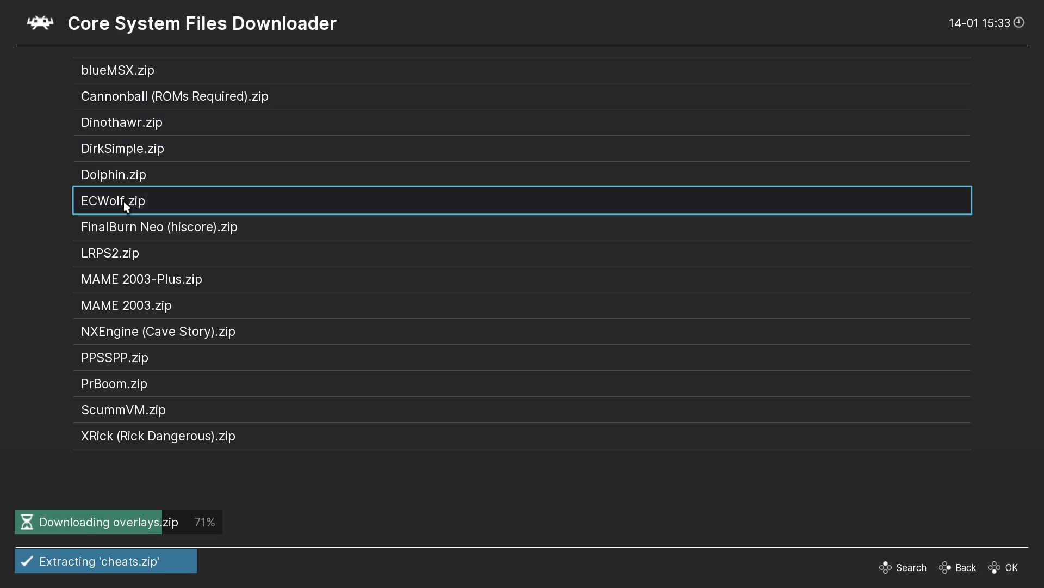
pyautogui.click(159, 229)
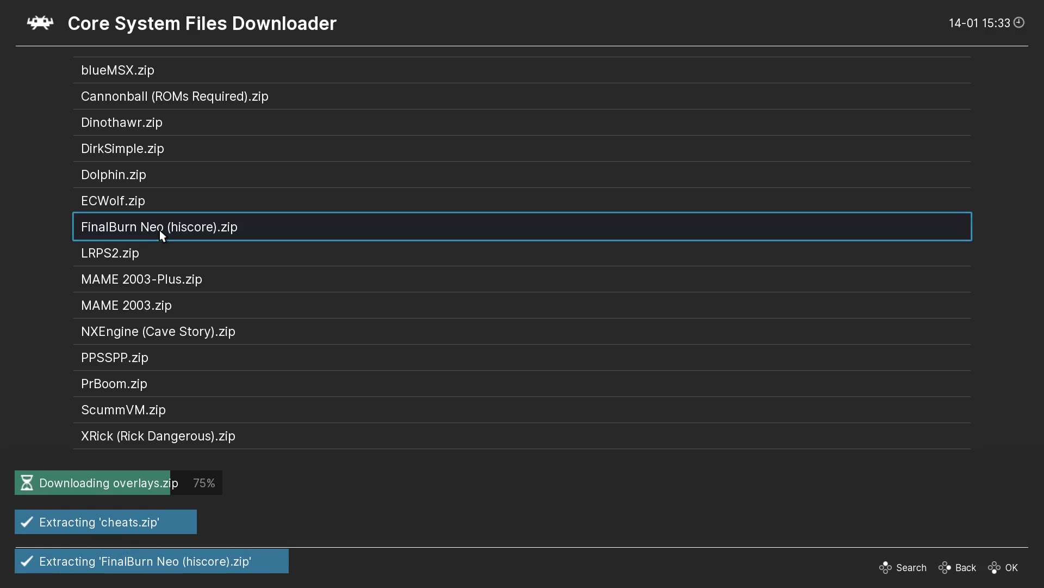
pyautogui.click(147, 279)
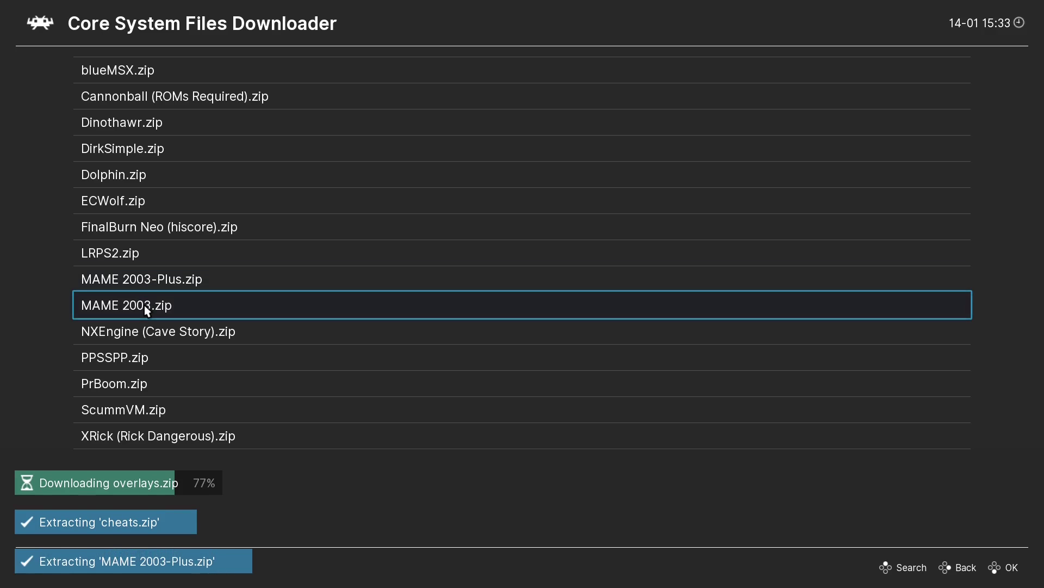
pyautogui.click(144, 305)
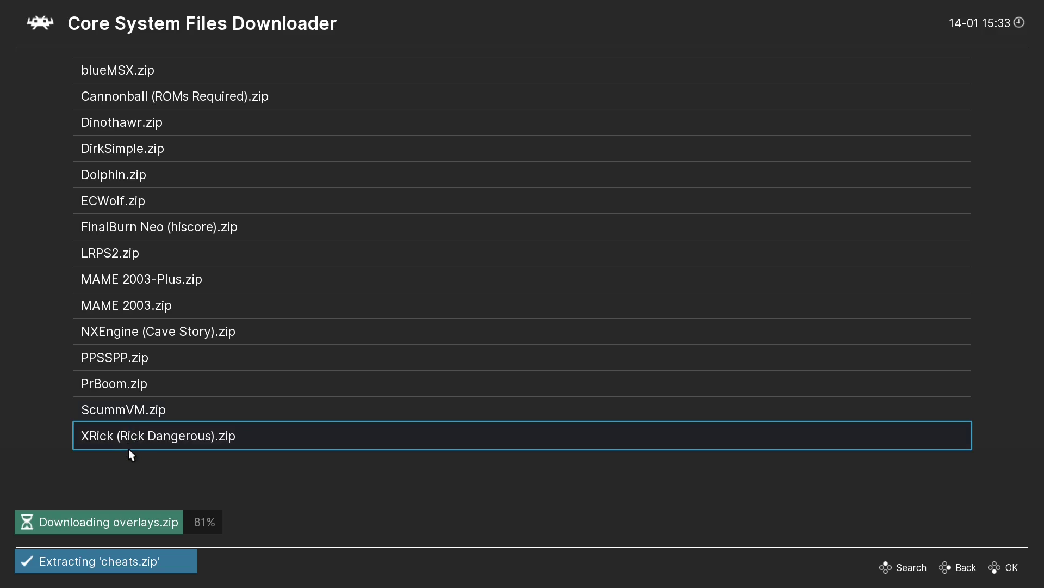
# - Return to the Online Updater, open Content Downloader and briefly browse the Arcade category
pyautogui.rightClick(155, 225)
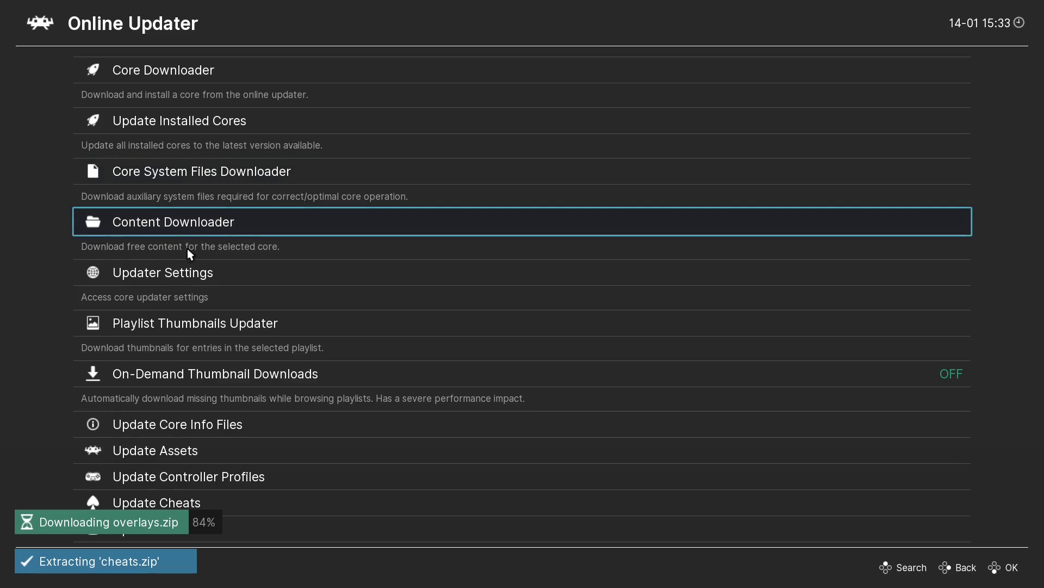
pyautogui.click(200, 222)
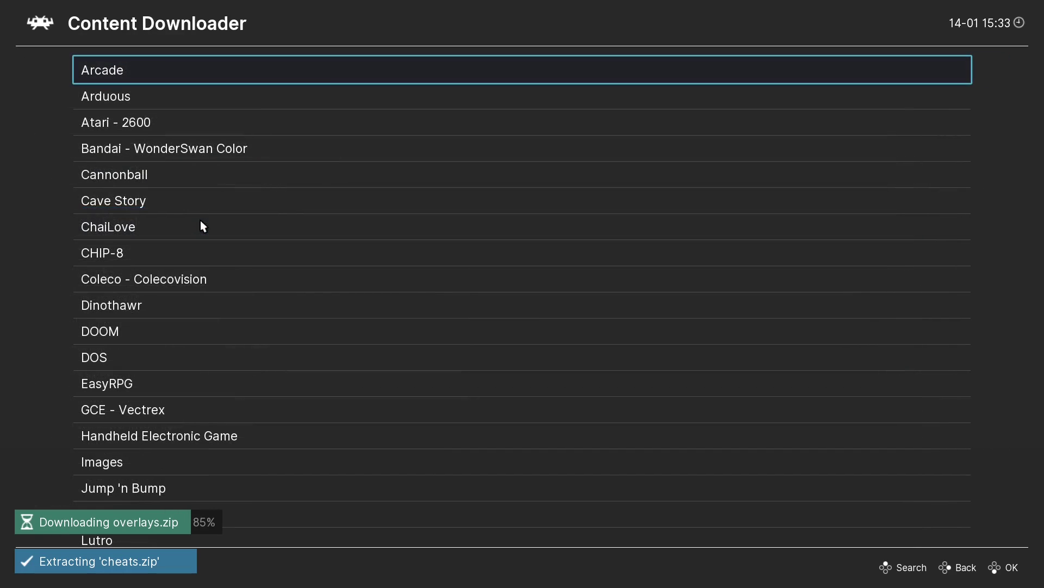
pyautogui.click(158, 71)
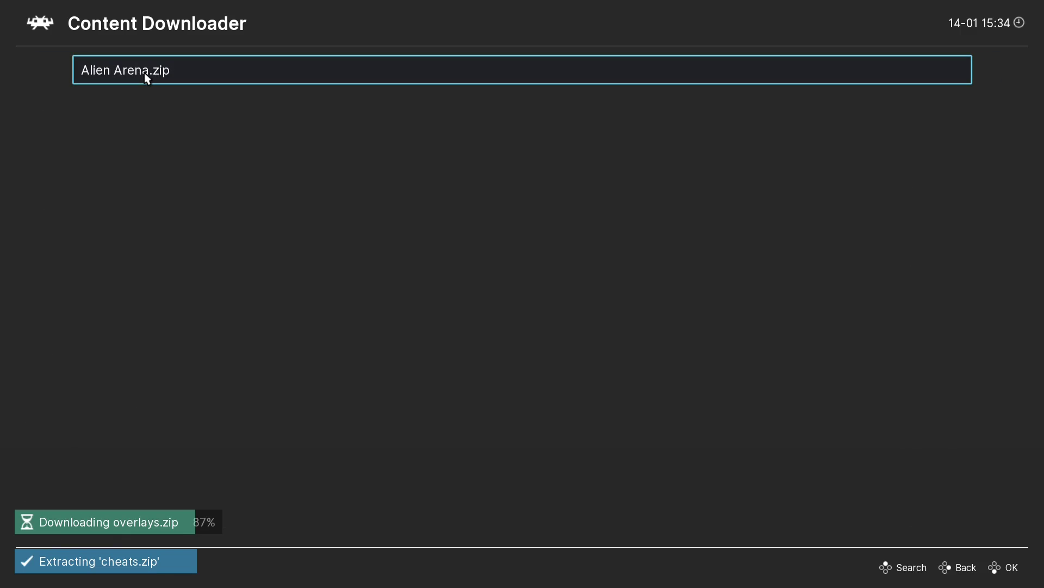
pyautogui.rightClick(143, 130)
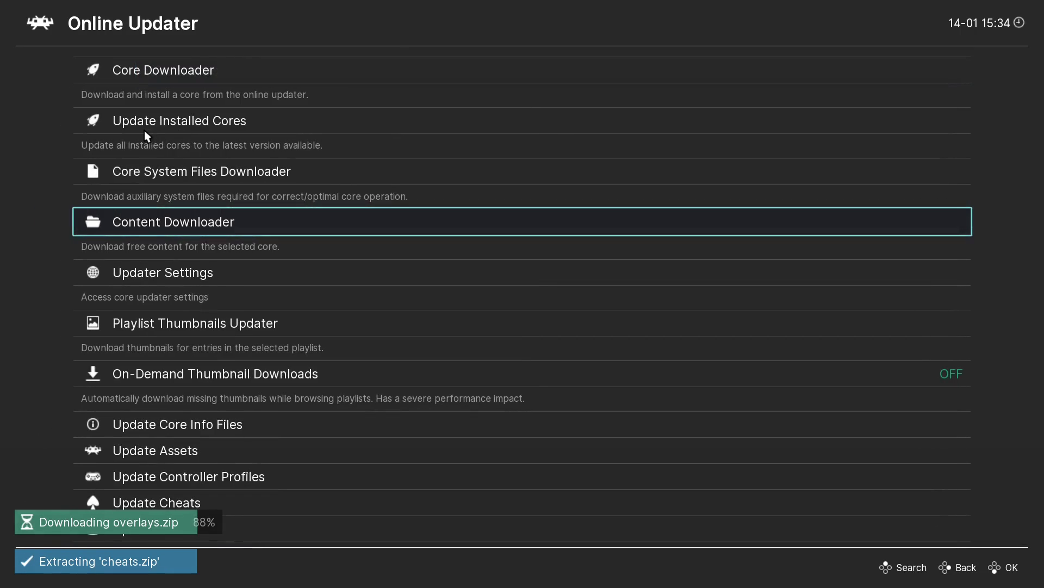
# - Reopen Content Downloader and scroll down to Nintendo - Nintendo Entertainment System
pyautogui.click(162, 224)
pyautogui.scroll(-2, 162, 224)
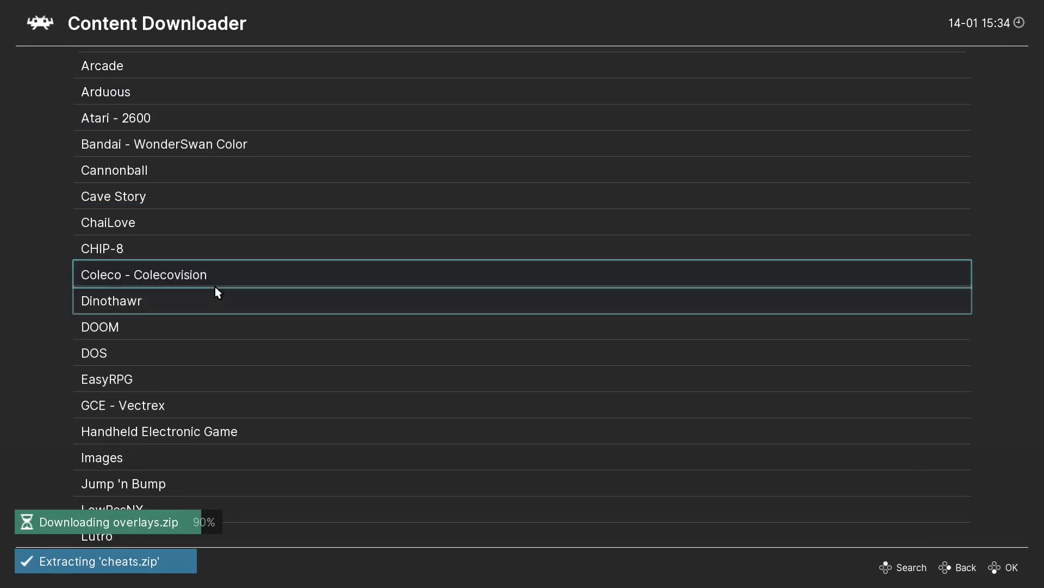
pyautogui.scroll(-9, 215, 292)
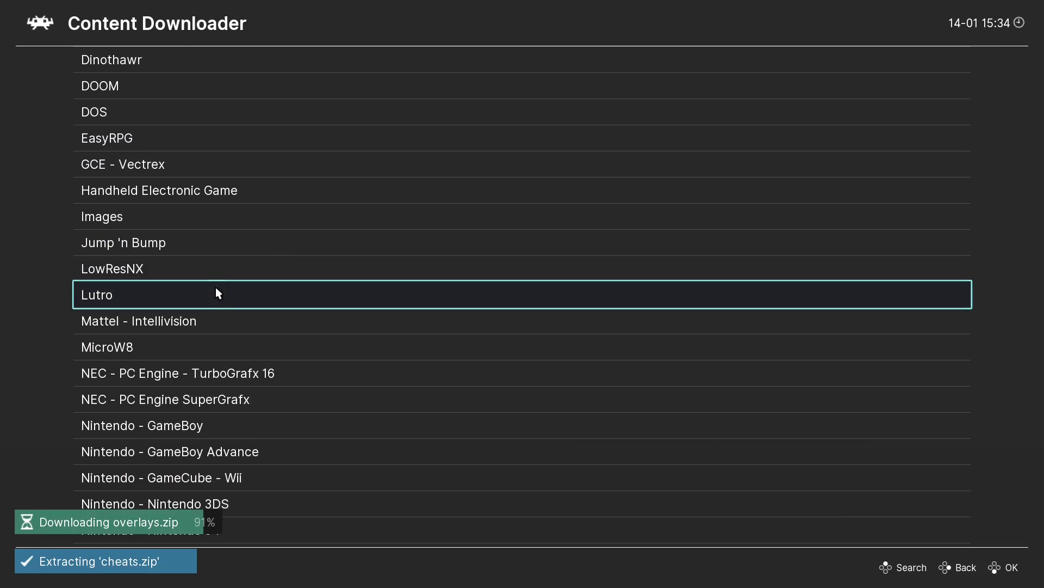
pyautogui.scroll(-10, 216, 294)
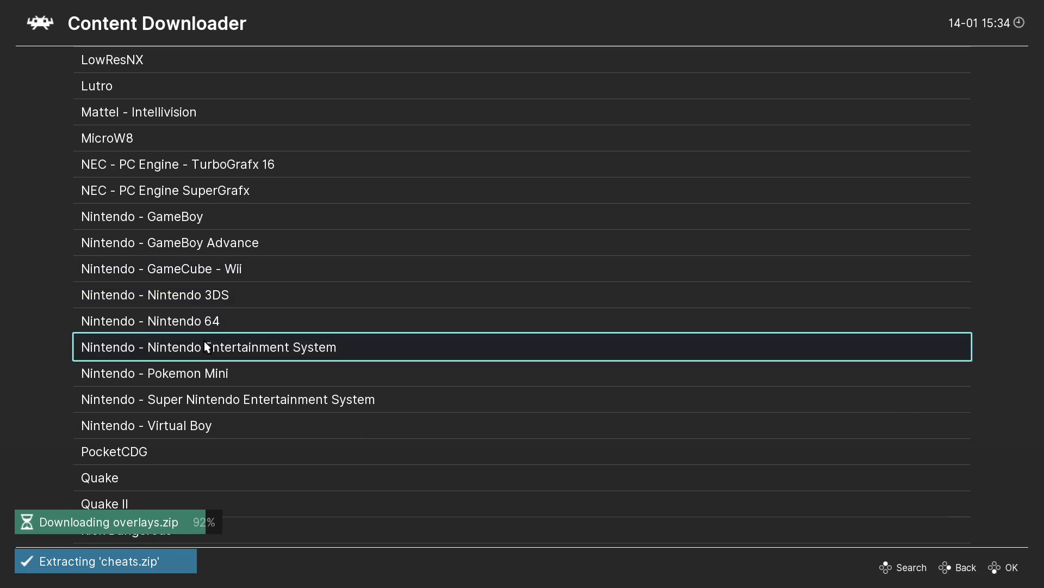
# - Open the Nintendo Entertainment System game list and download Chrono Knight.nes
pyautogui.click(200, 347)
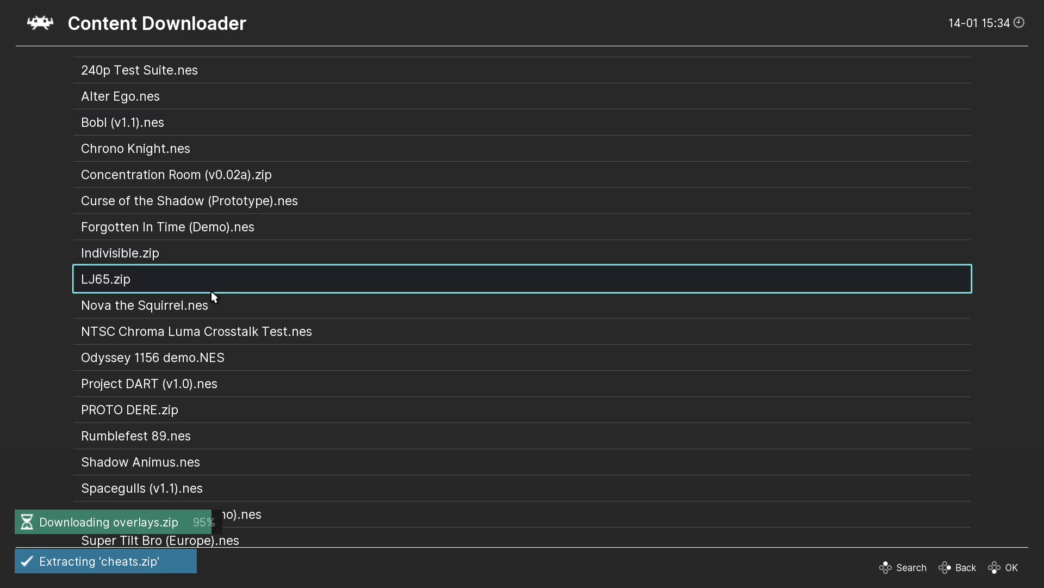
pyautogui.scroll(-7, 212, 296)
pyautogui.scroll(-8, 212, 295)
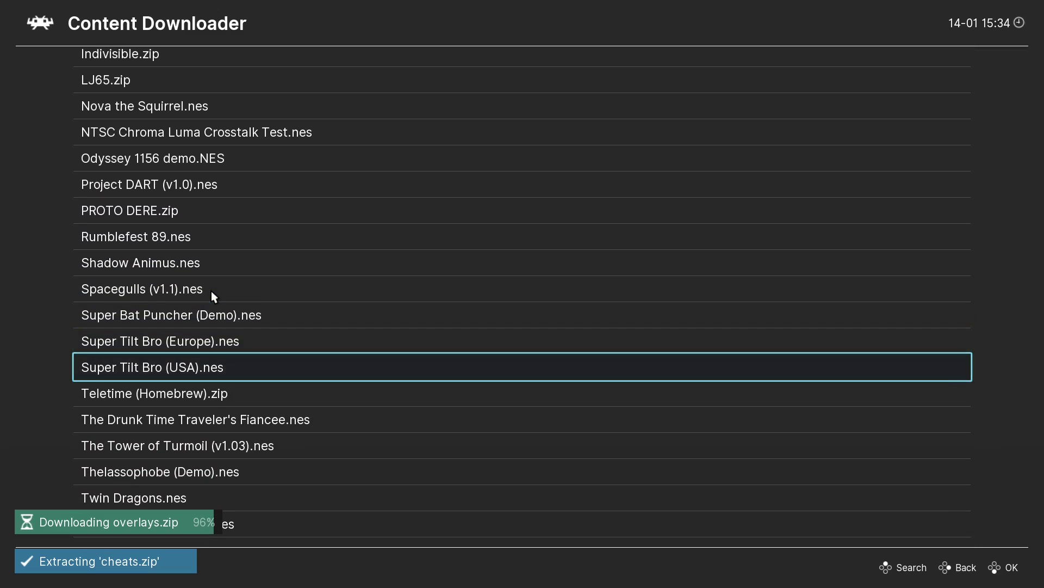
pyautogui.scroll(-1, 212, 295)
pyautogui.scroll(13, 212, 295)
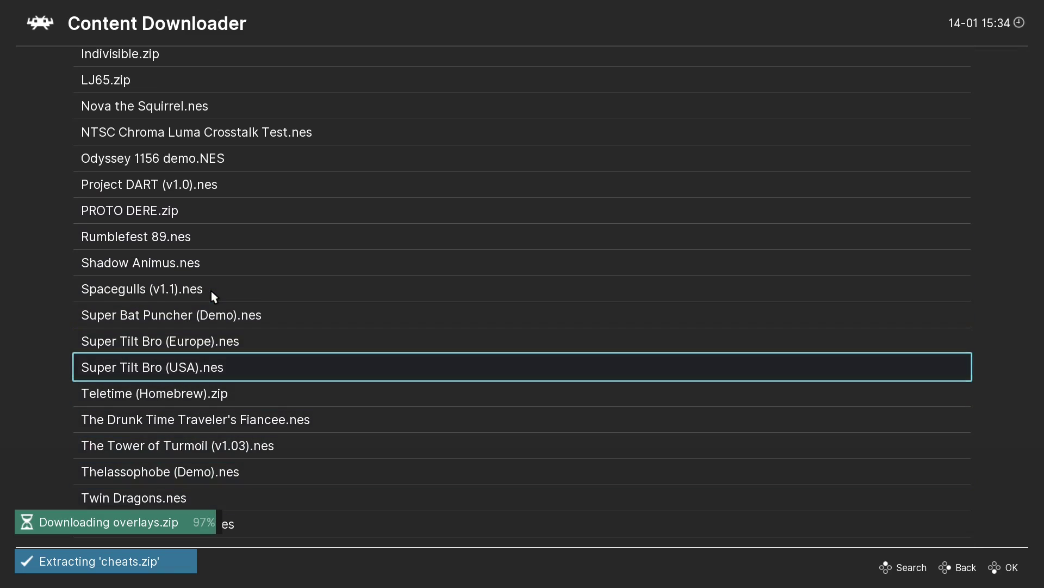
pyautogui.scroll(4, 211, 291)
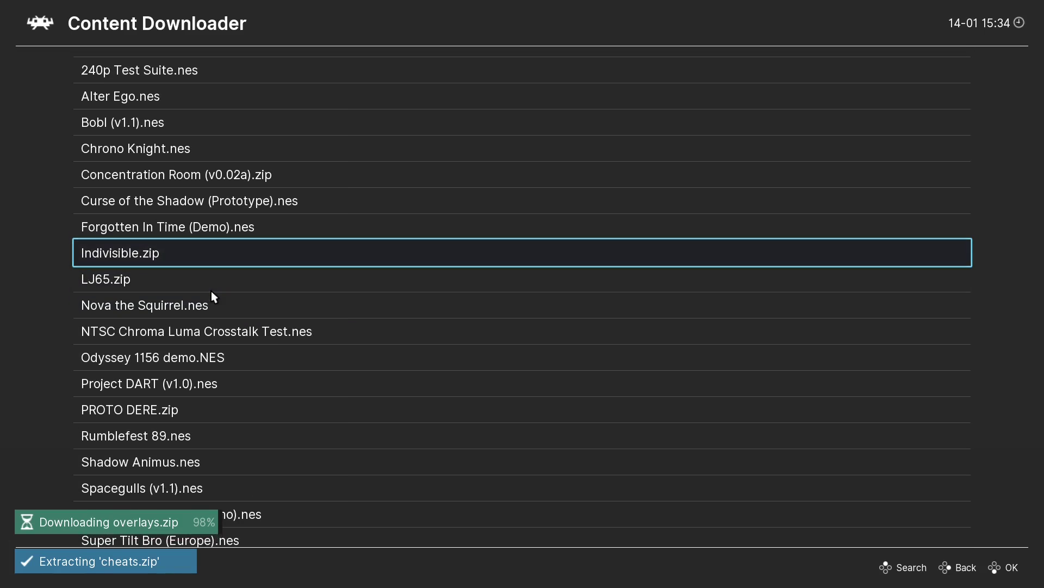
pyautogui.click(149, 151)
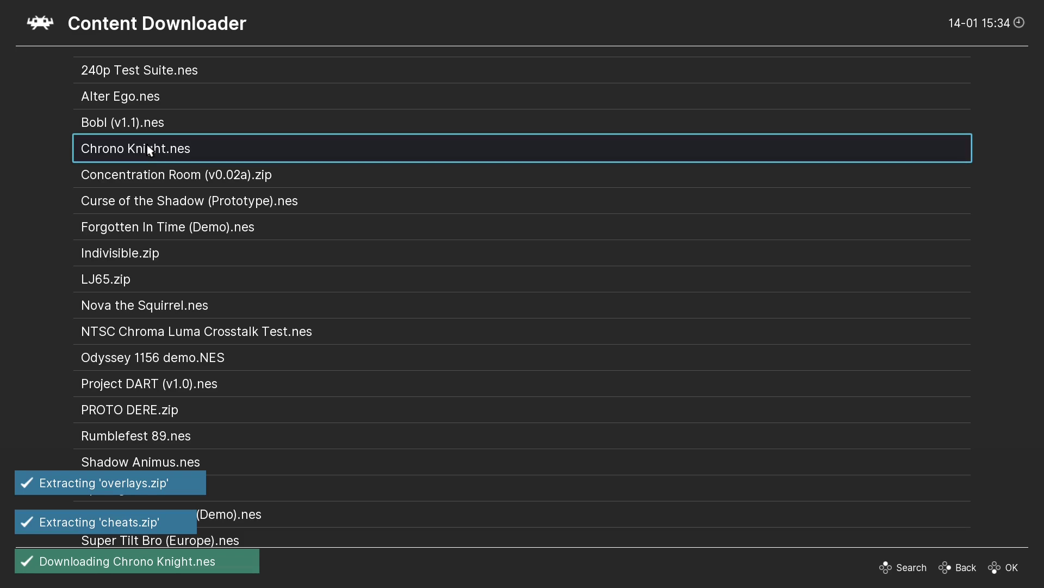
# - Back out of the NES game list and Online Updater to the Main Menu
pyautogui.rightClick(203, 106)
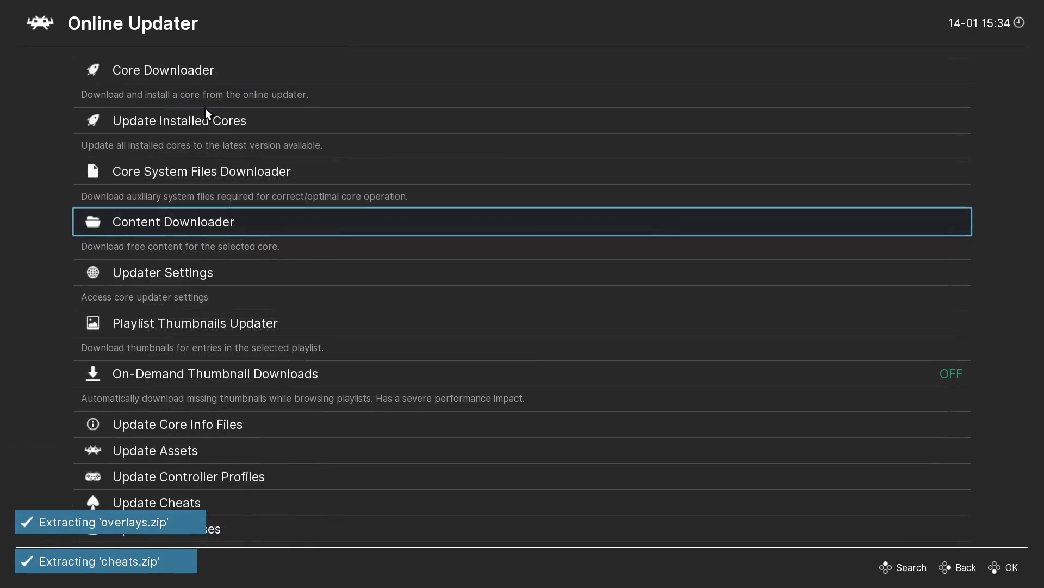
pyautogui.rightClick(207, 111)
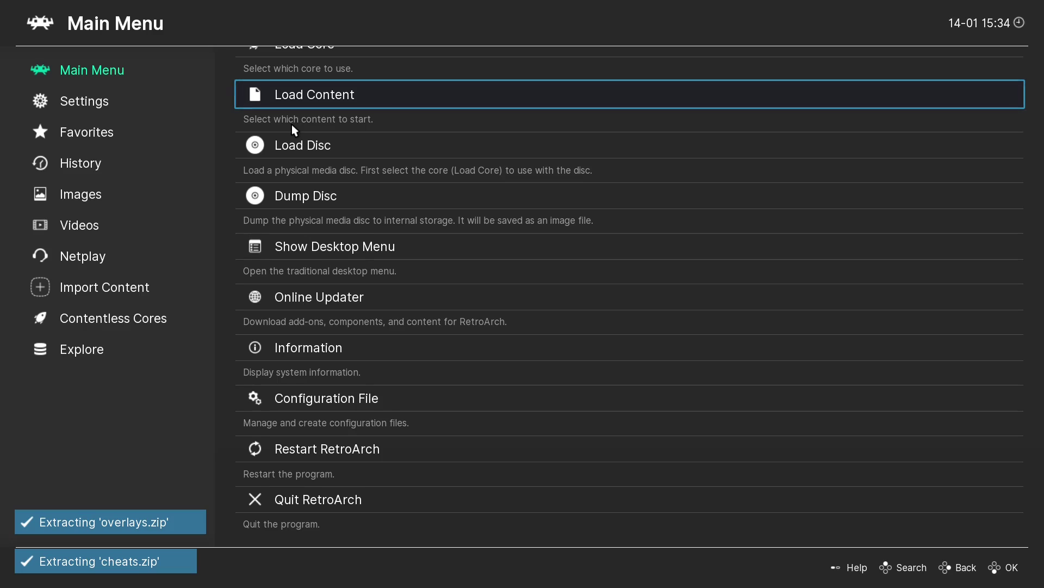
pyautogui.scroll(-9, 292, 136)
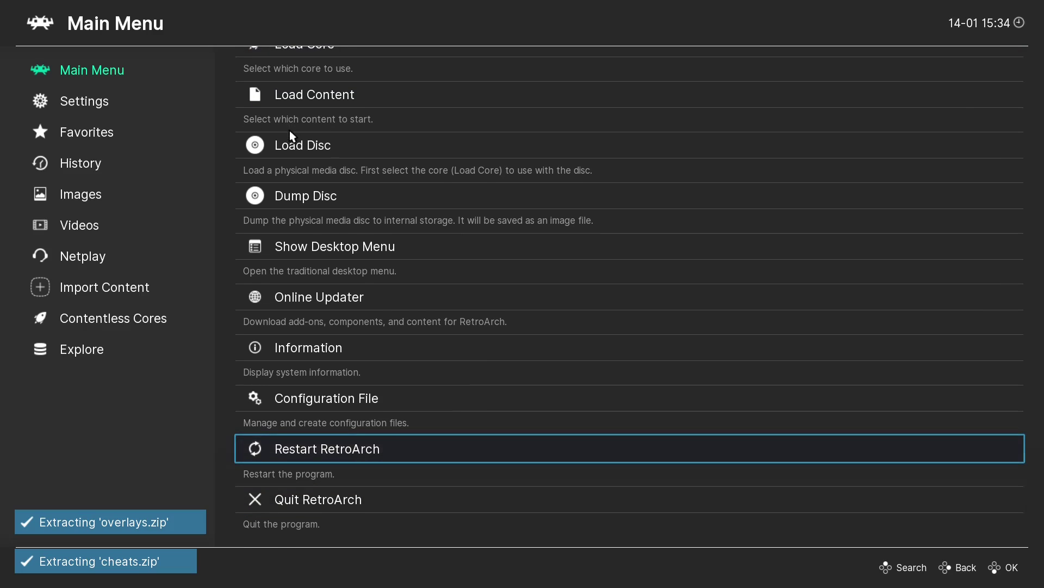